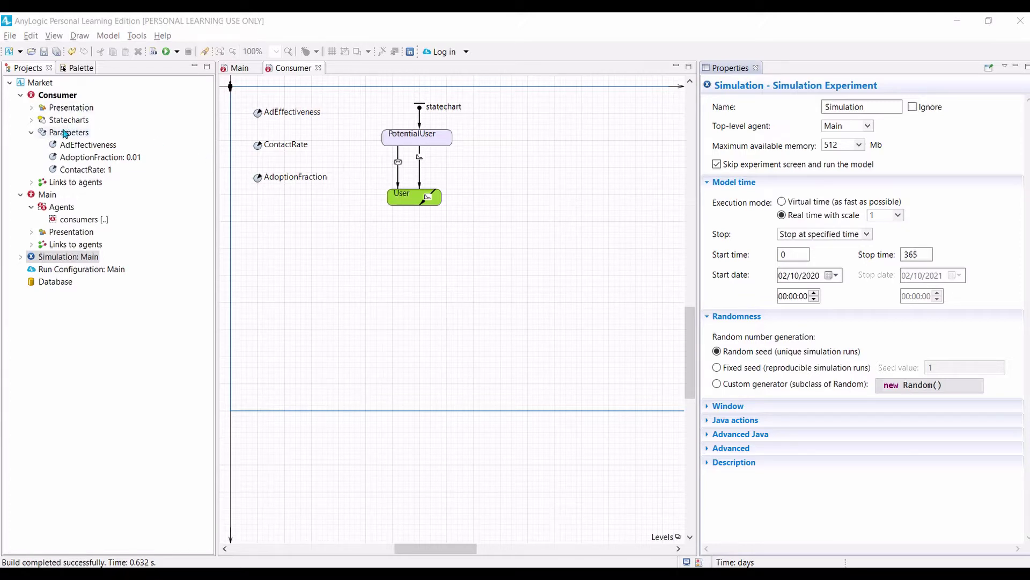
# - Select the consumers population to show its settings: 5000 agents, AdEffectiveness 0.01, ContactRate 1, AdoptionFraction 0.01
pyautogui.click(71, 221)
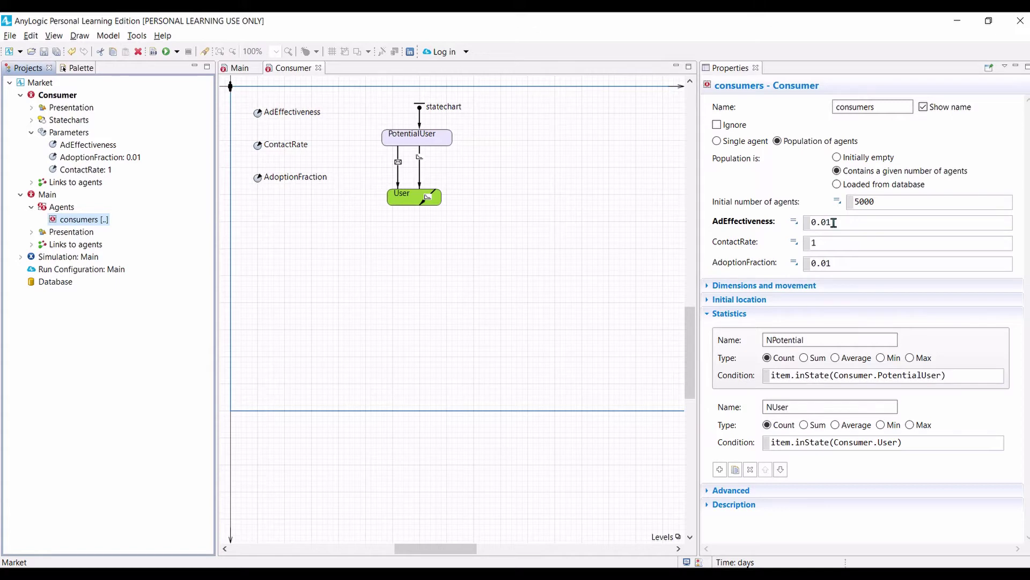
# - Set the consumers' AdEffectiveness to triangular(0.005, 0.01, 0.01)
pyautogui.click(833, 223)
pyautogui.click(819, 242)
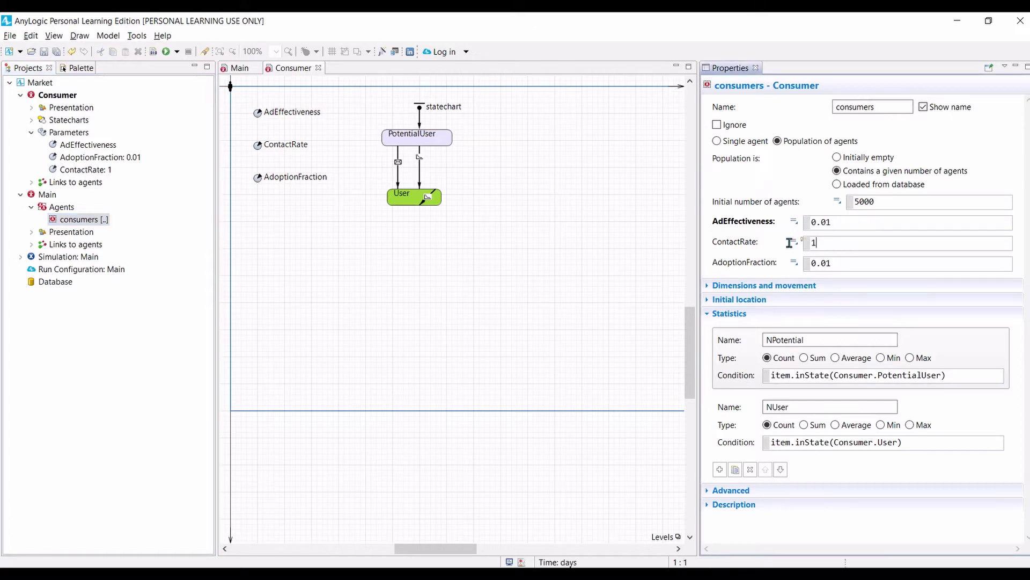
pyautogui.click(850, 263)
pyautogui.click(941, 224)
pyautogui.write('triangular (0.005,')
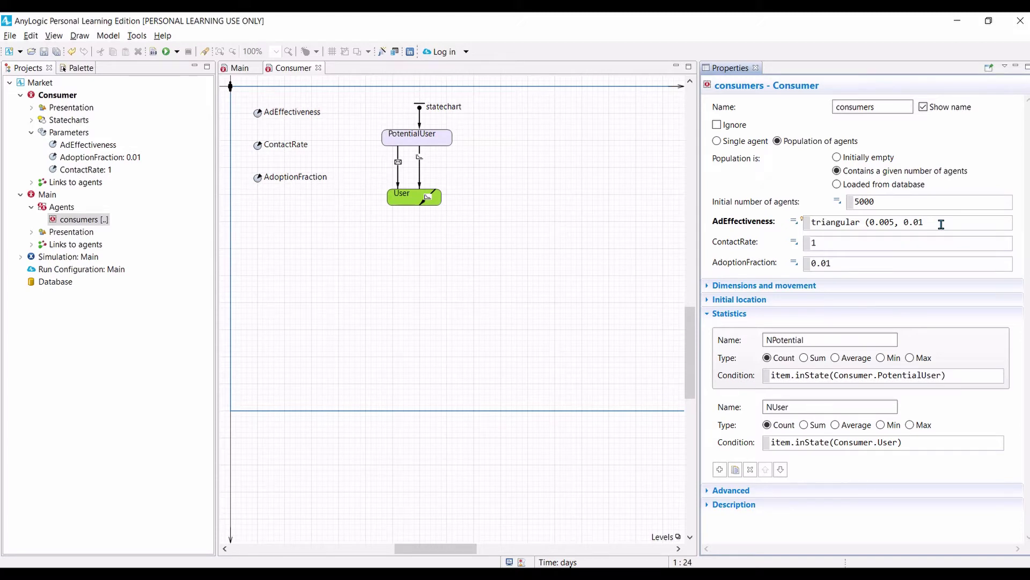
pyautogui.write('0.01)')
# - Copy the triangular(0.005, 0.01, 0.01) expression into AdoptionFraction, replacing its value
pyautogui.hotkey('ctrl', 'a')
pyautogui.hotkey('ctrl', 'c')
pyautogui.click(859, 263)
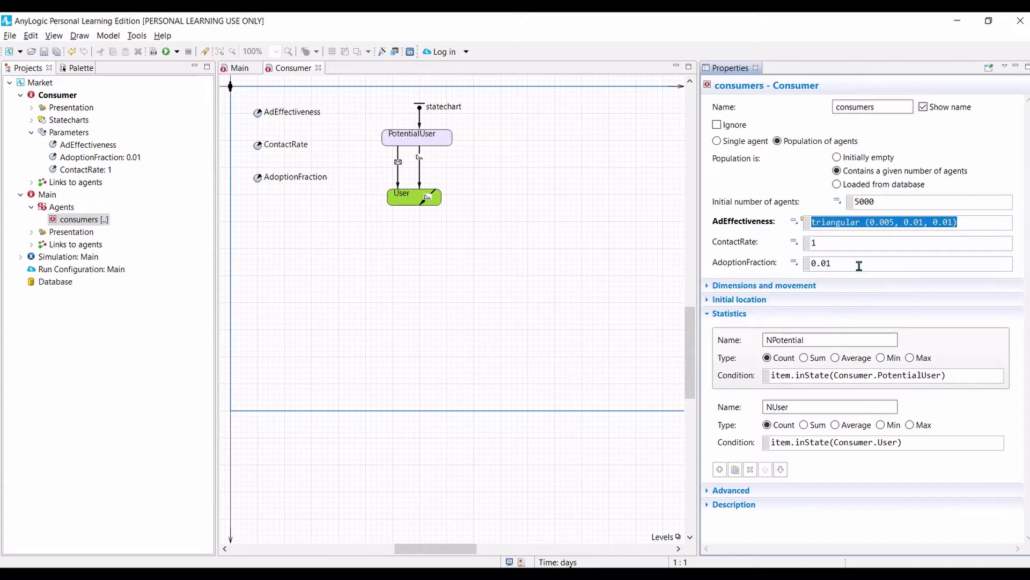
pyautogui.hotkey('ctrl', 'a')
pyautogui.hotkey('ctrl', 'v')
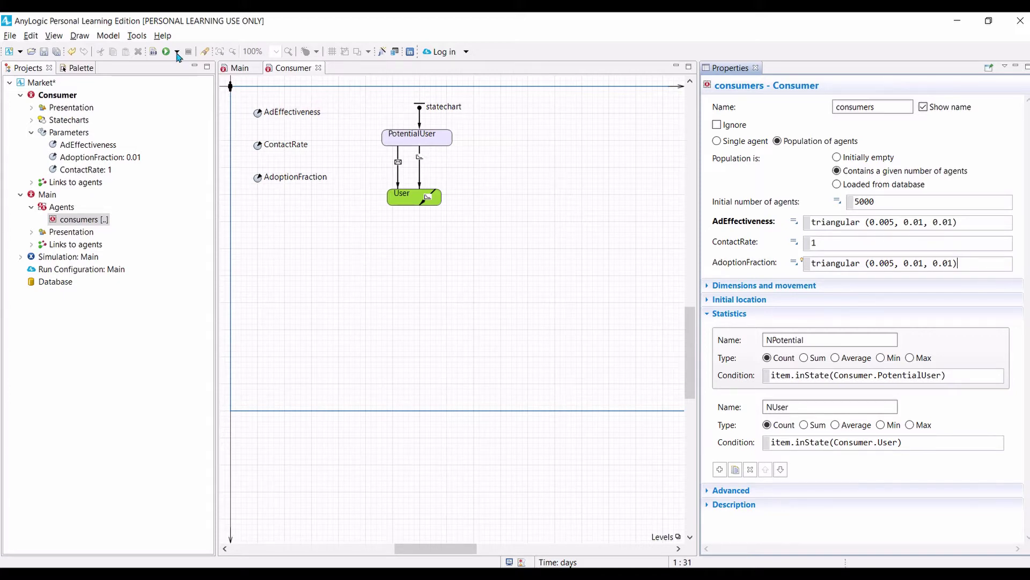
# - Build and run the Market model, pause it, and show the developer panel
pyautogui.click(152, 52)
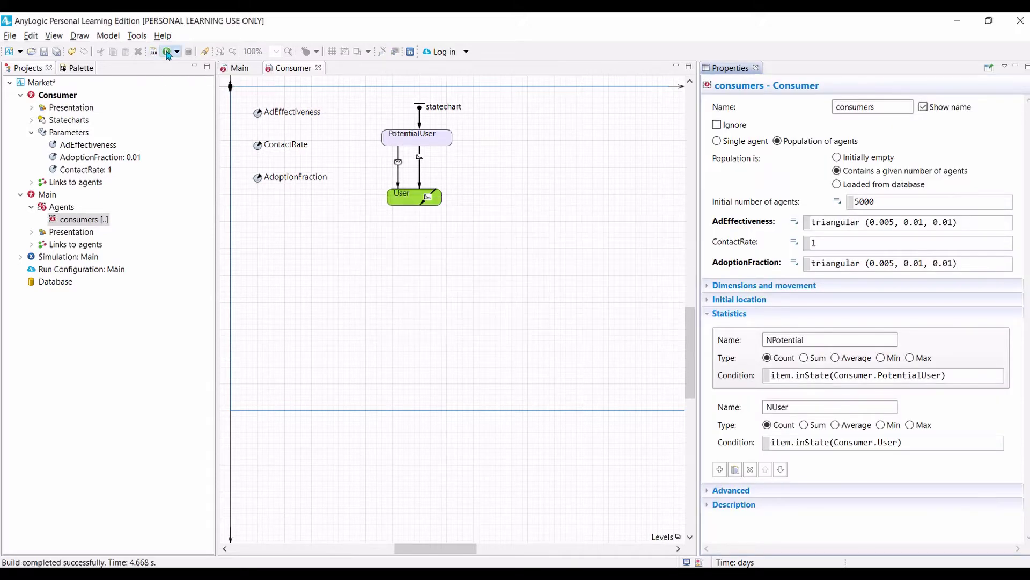
pyautogui.click(166, 51)
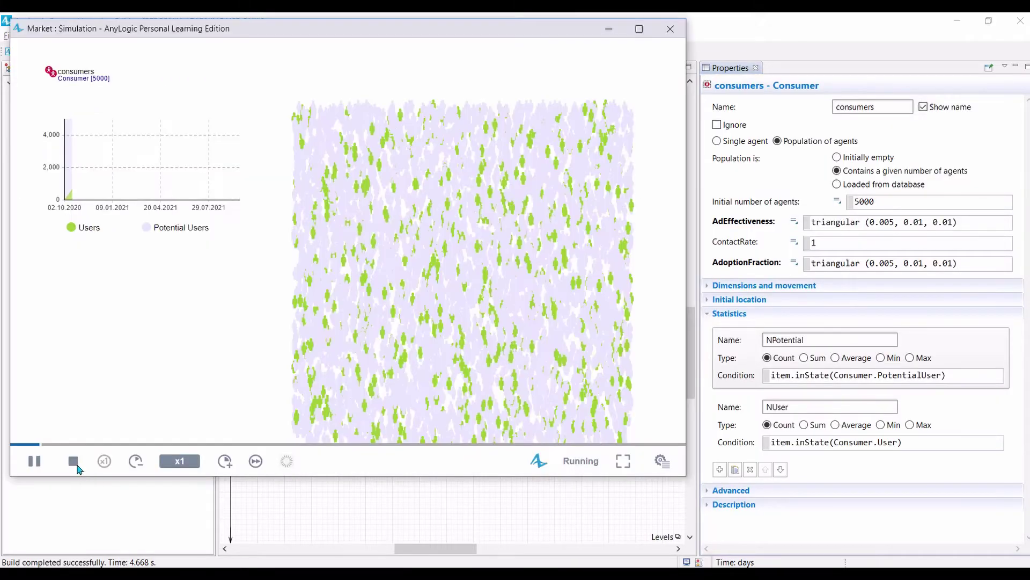
pyautogui.click(34, 460)
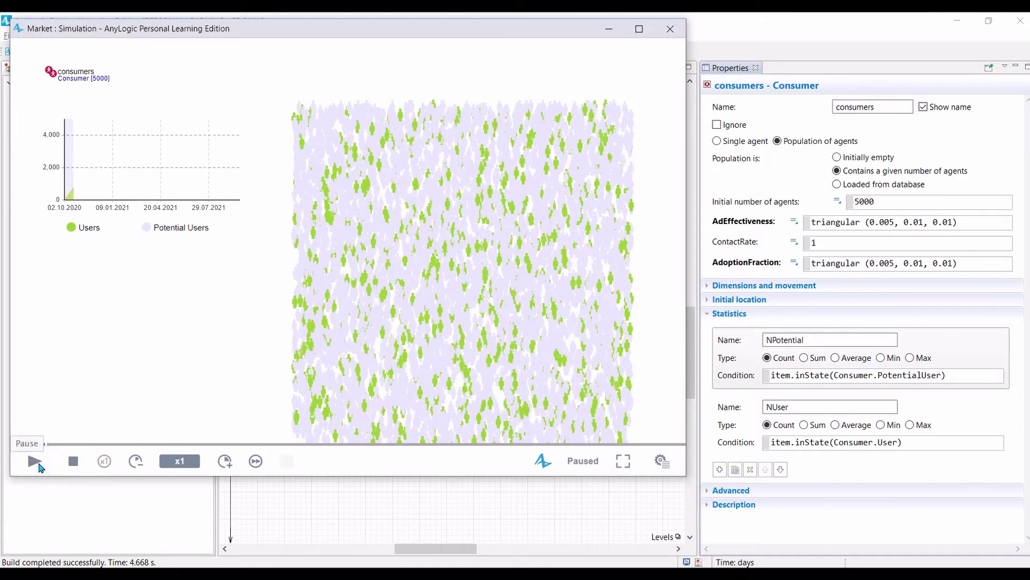
pyautogui.click(661, 461)
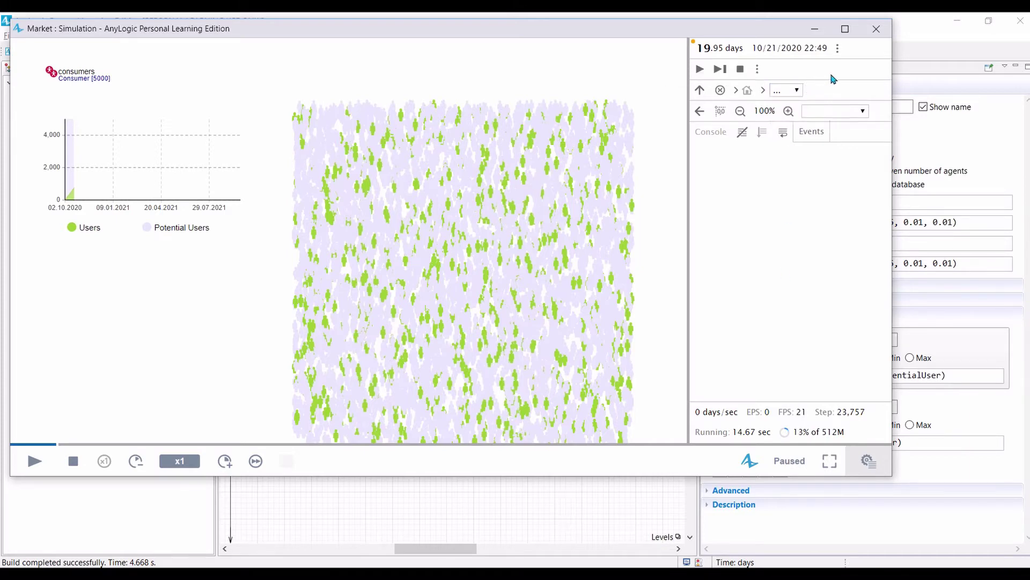
# - In the developer panel, browse into the consumers population and view consumer agent 2
pyautogui.click(797, 90)
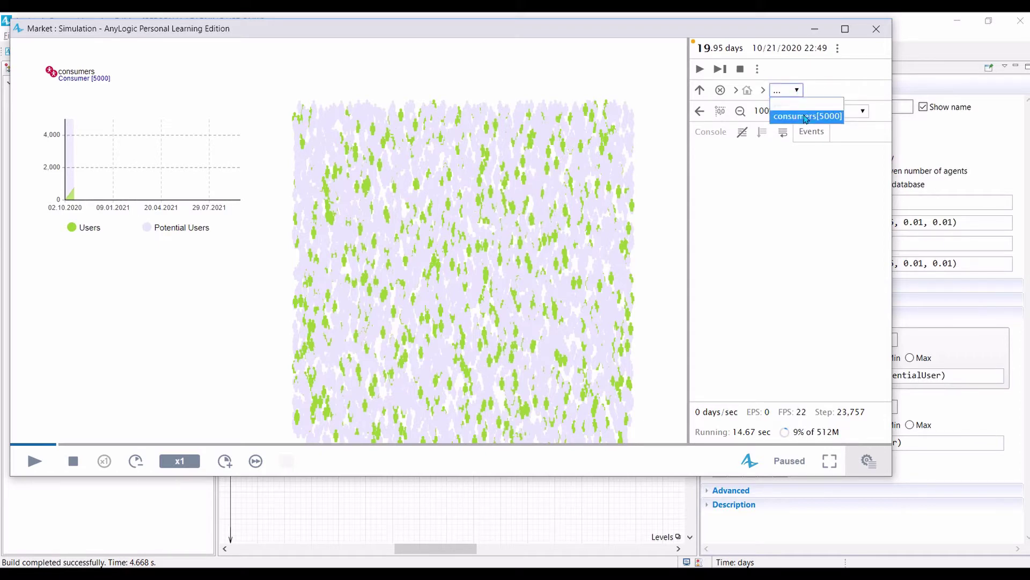
pyautogui.click(806, 116)
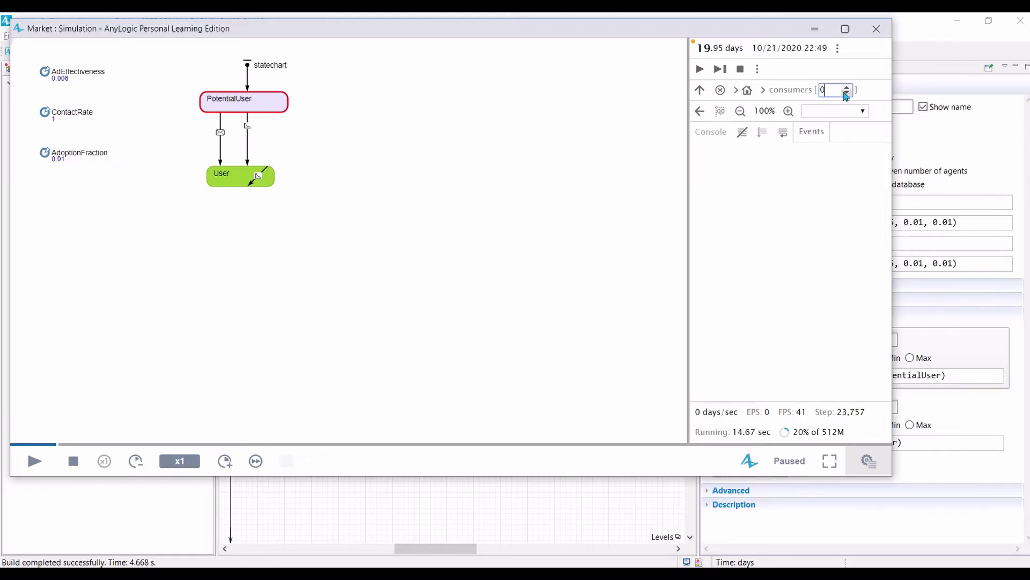
pyautogui.click(846, 89)
pyautogui.press('BackSpace')
pyautogui.write('2')
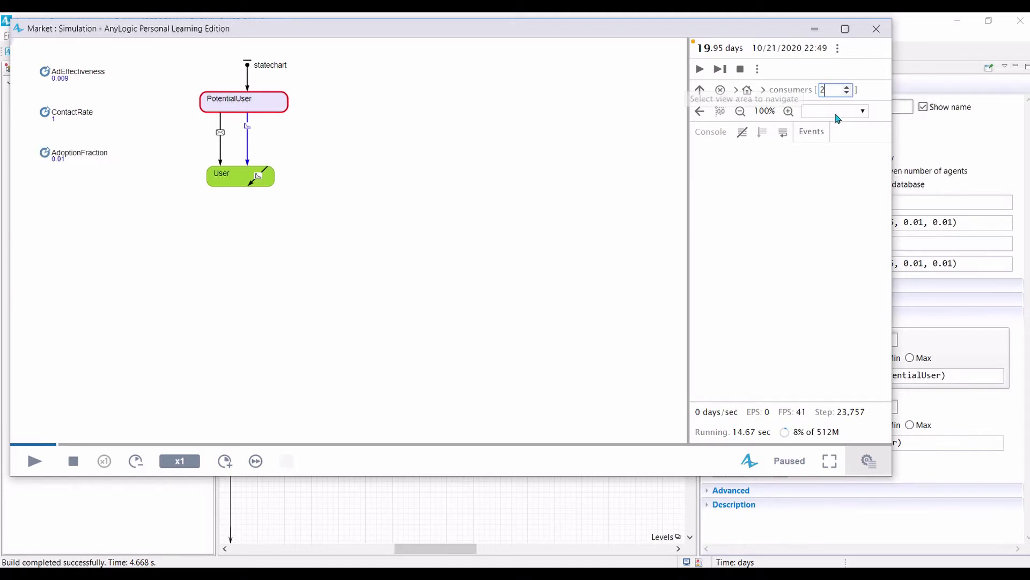
pyautogui.press('Return')
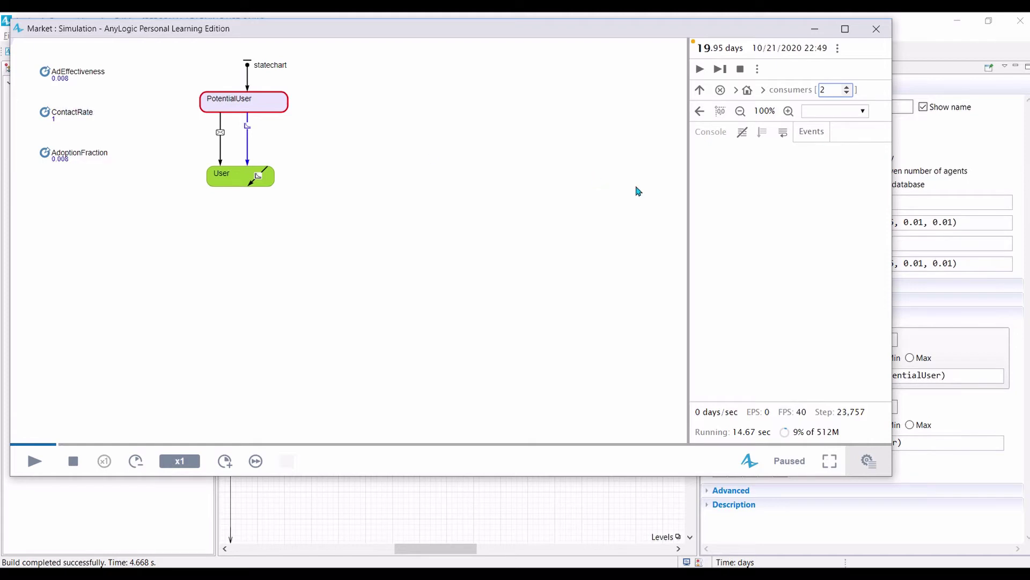
# - Return to the Main view, then stop and close the simulation window
pyautogui.click(736, 91)
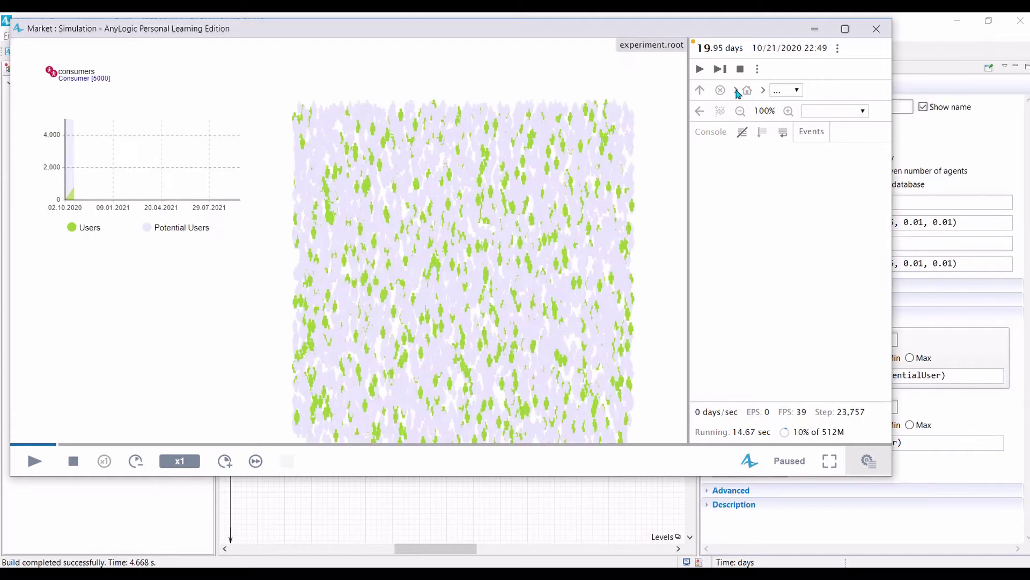
pyautogui.click(34, 462)
pyautogui.click(878, 28)
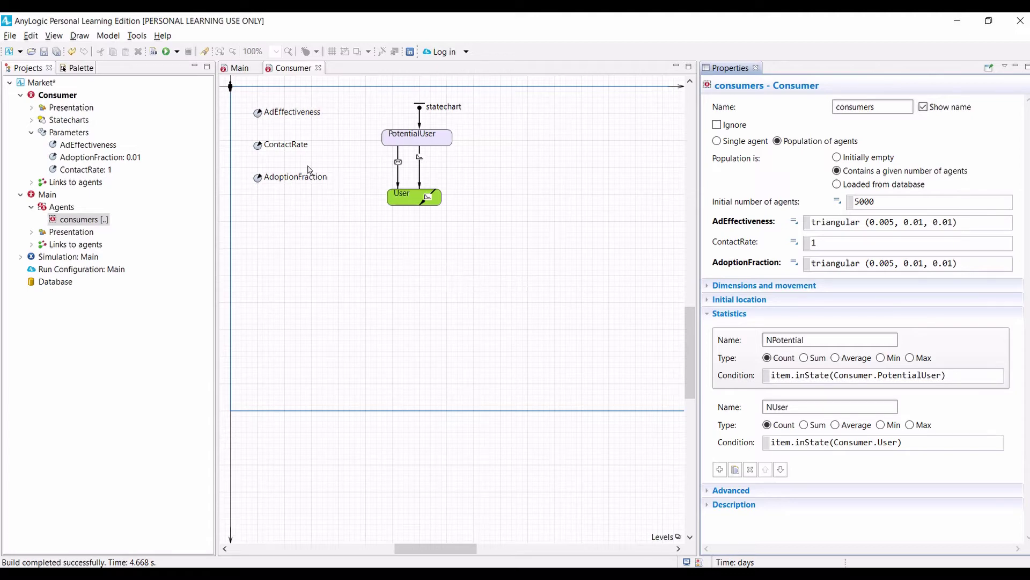
# - Add a PopulationSize parameter beside consumers on Main, with default value 100
pyautogui.click(241, 70)
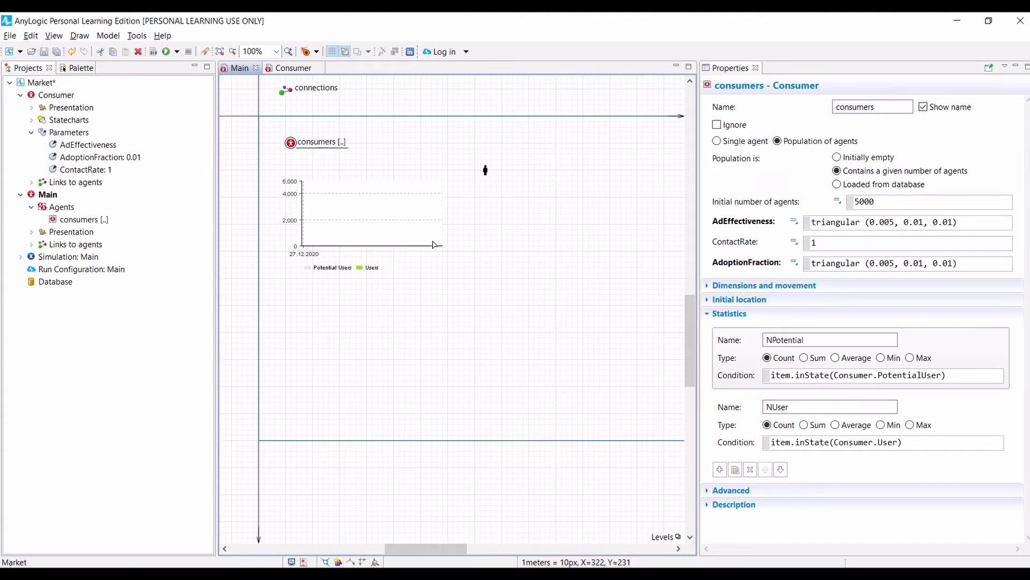
pyautogui.click(69, 67)
pyautogui.moveTo(61, 135); pyautogui.dragTo(385, 146)
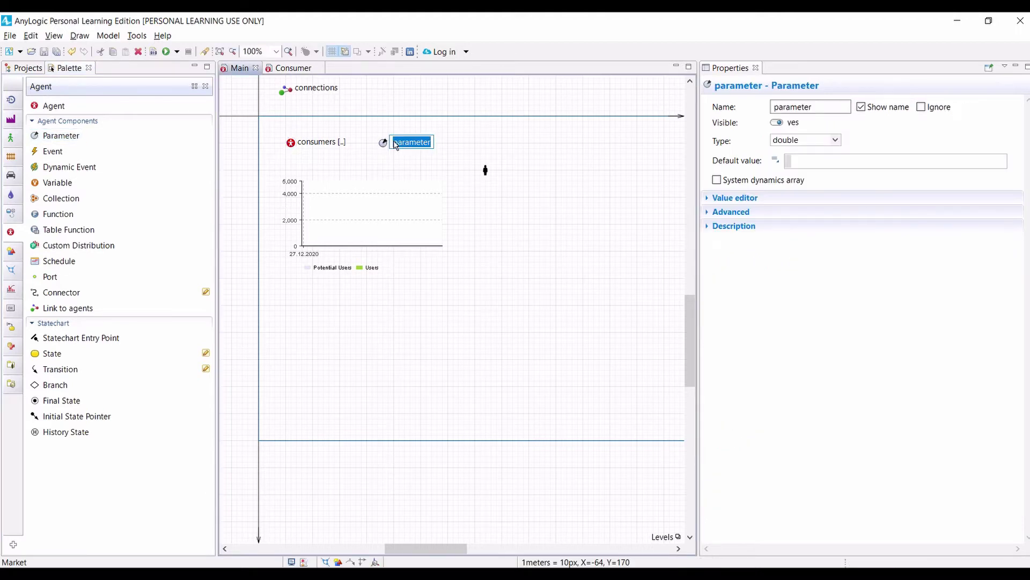
pyautogui.write('P')
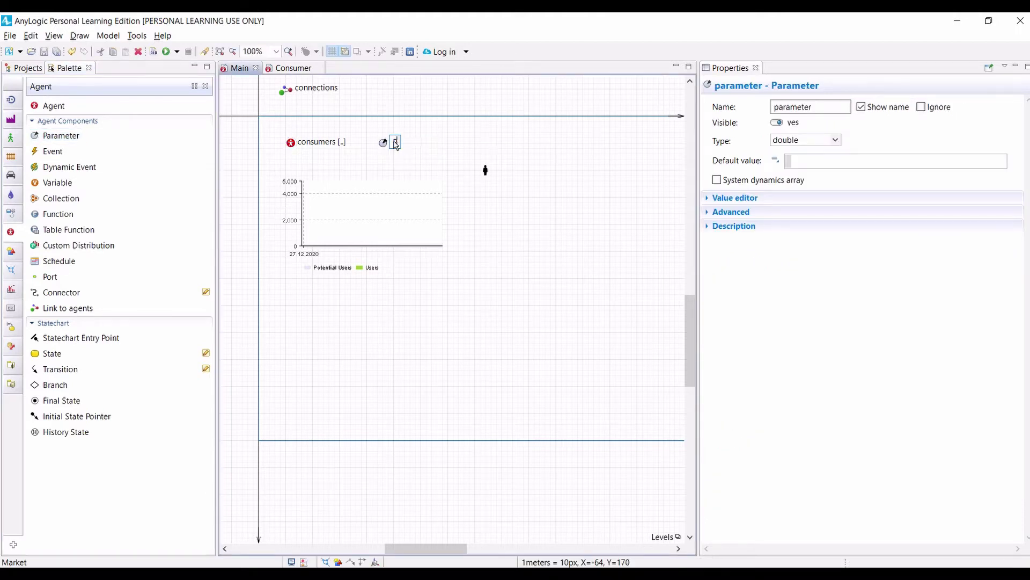
pyautogui.write('opulationSize')
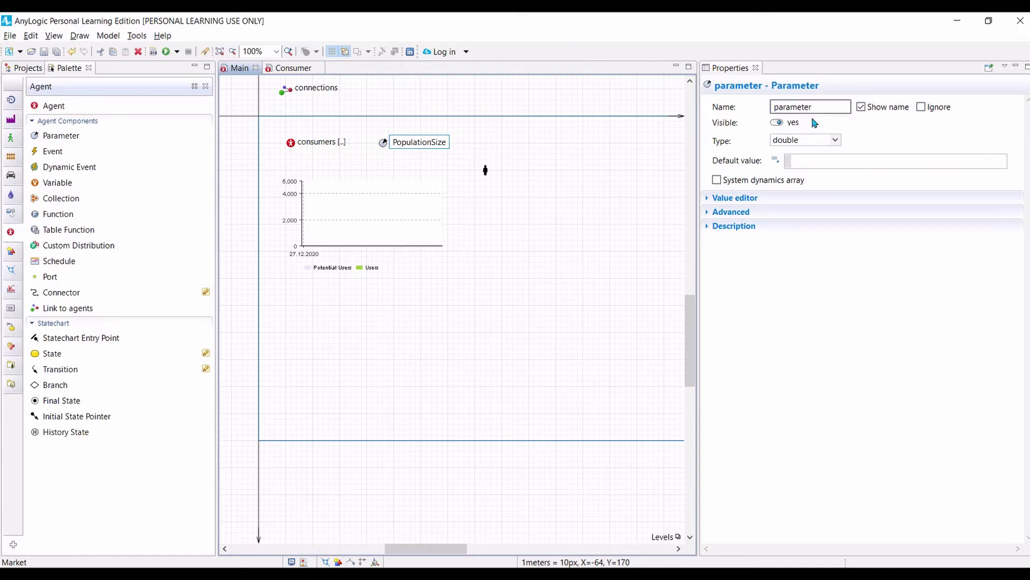
pyautogui.click(829, 161)
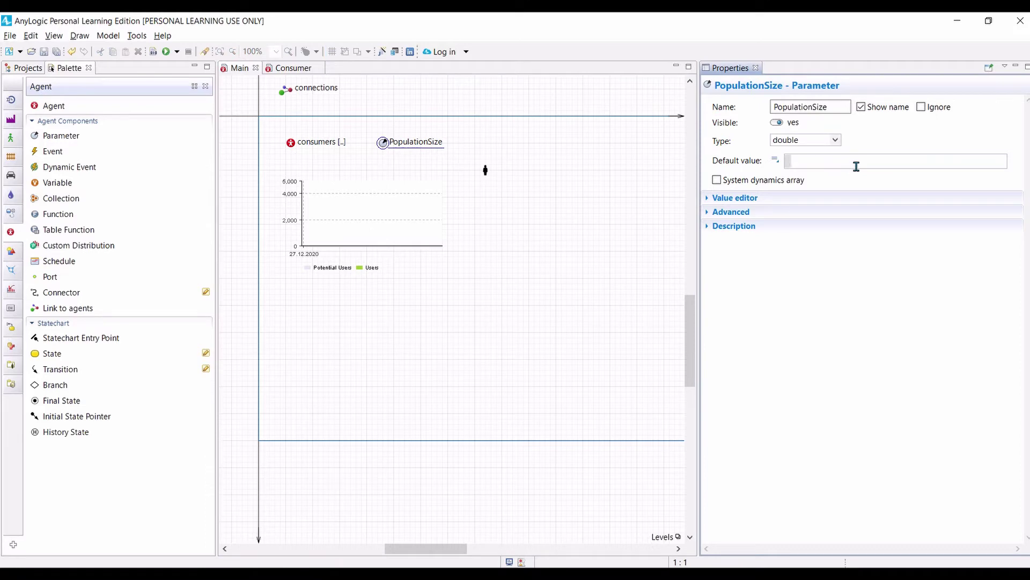
pyautogui.write('100')
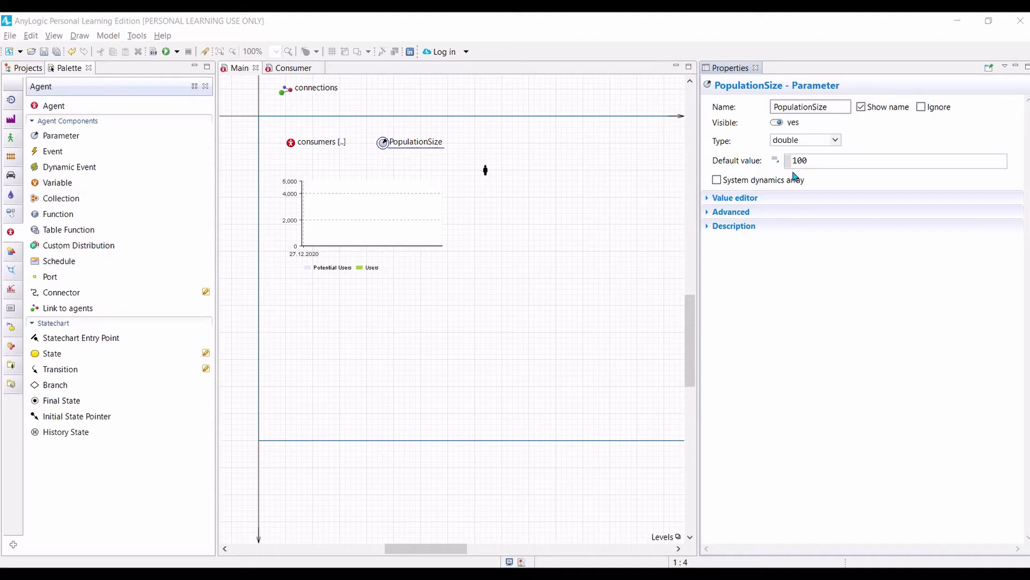
pyautogui.click(26, 68)
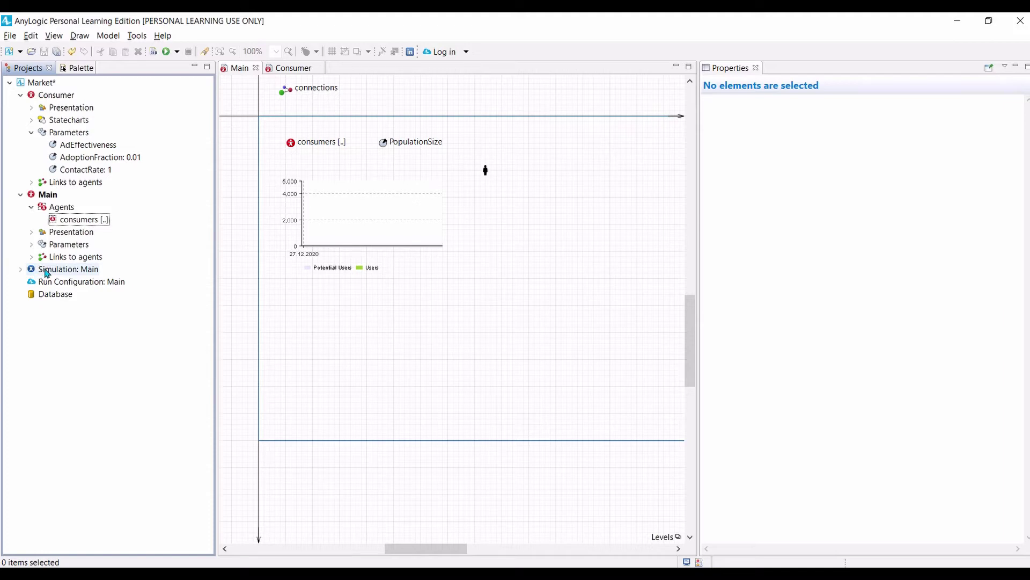
pyautogui.click(47, 271)
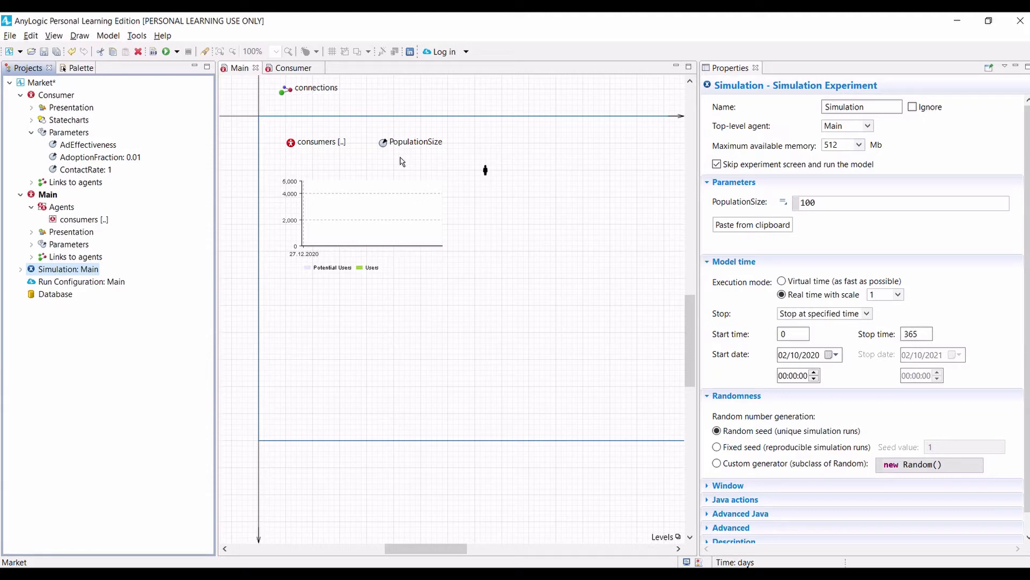
# - Focus the Main diagram, showing the time stack chart plotting Users and Potential Users
pyautogui.click(341, 212)
# - Set the users chart's vertical scale to Auto
pyautogui.click(329, 221)
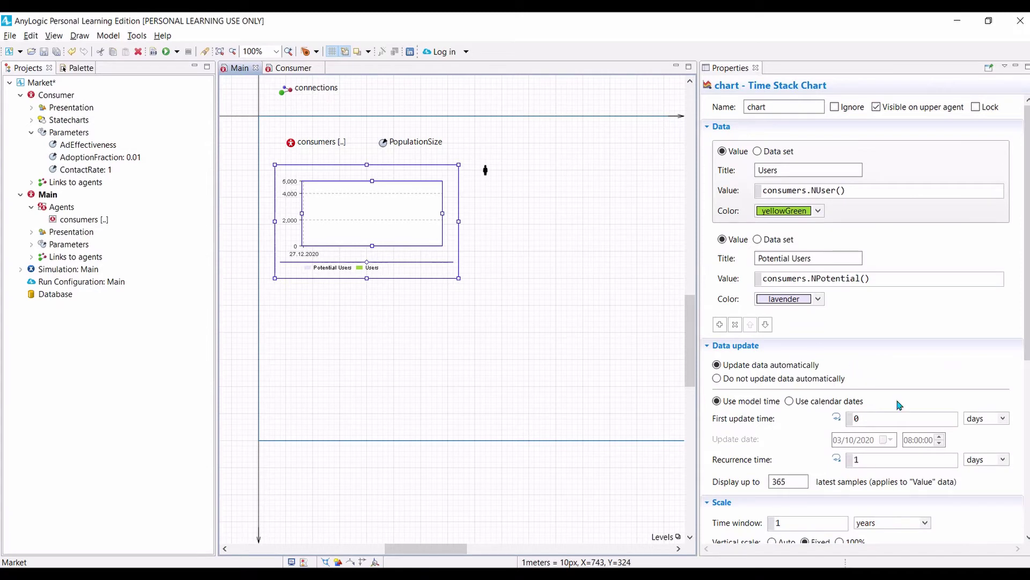
pyautogui.scroll(-1, 943, 423)
pyautogui.scroll(-2, 943, 421)
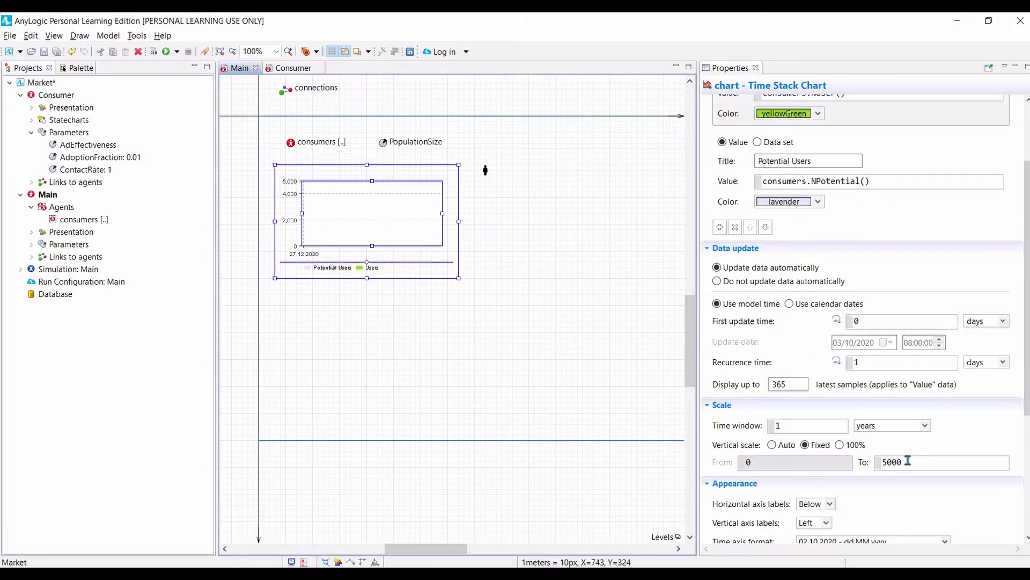
pyautogui.click(907, 460)
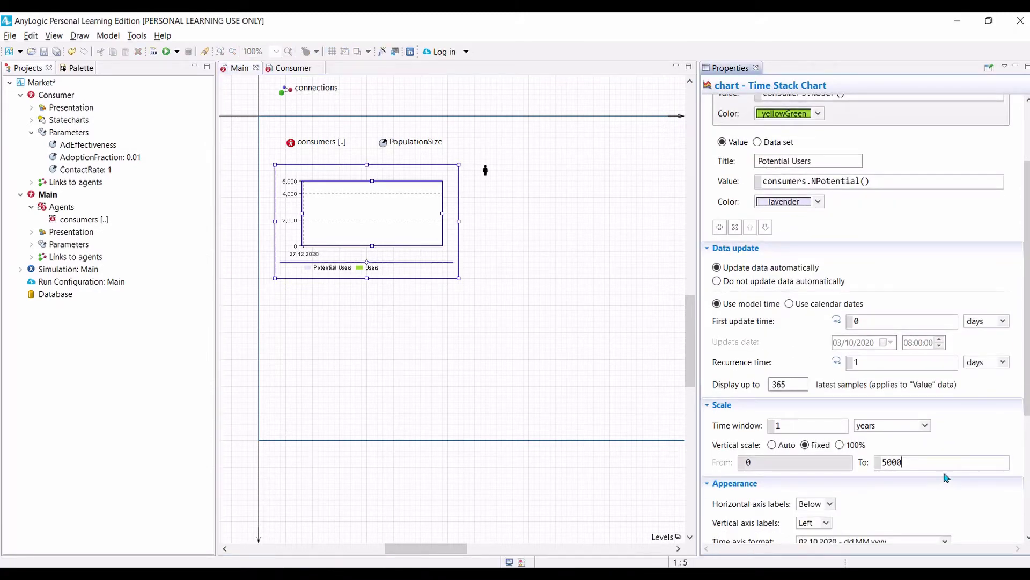
pyautogui.press('BackSpace')
pyautogui.press('BackSpace')
pyautogui.press('BackSpace')
pyautogui.press('BackSpace')
pyautogui.click(772, 444)
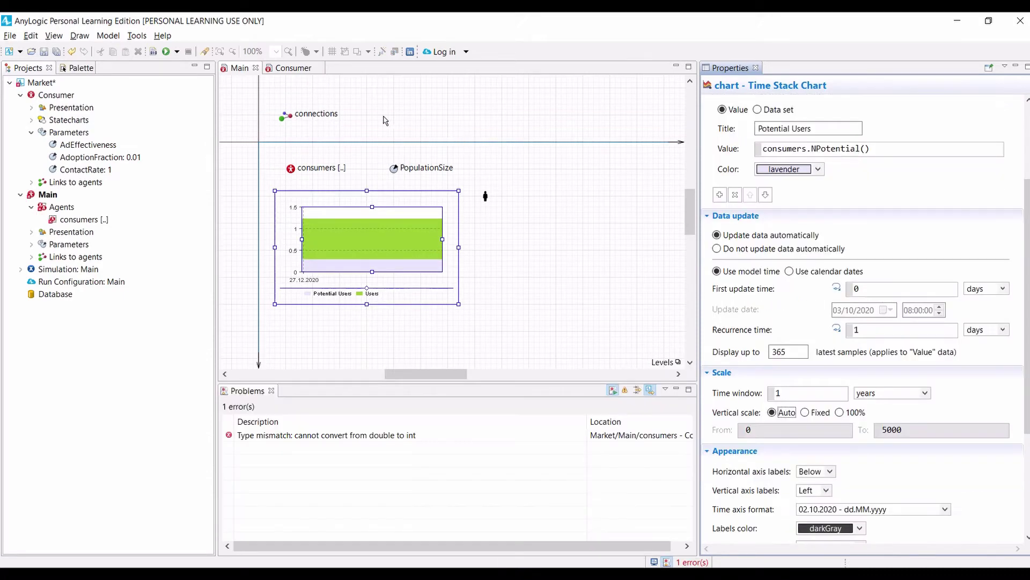
# - Build, fix the misspelled PopulationSize in consumers' initial agent count, and rebuild cleanly
pyautogui.click(154, 53)
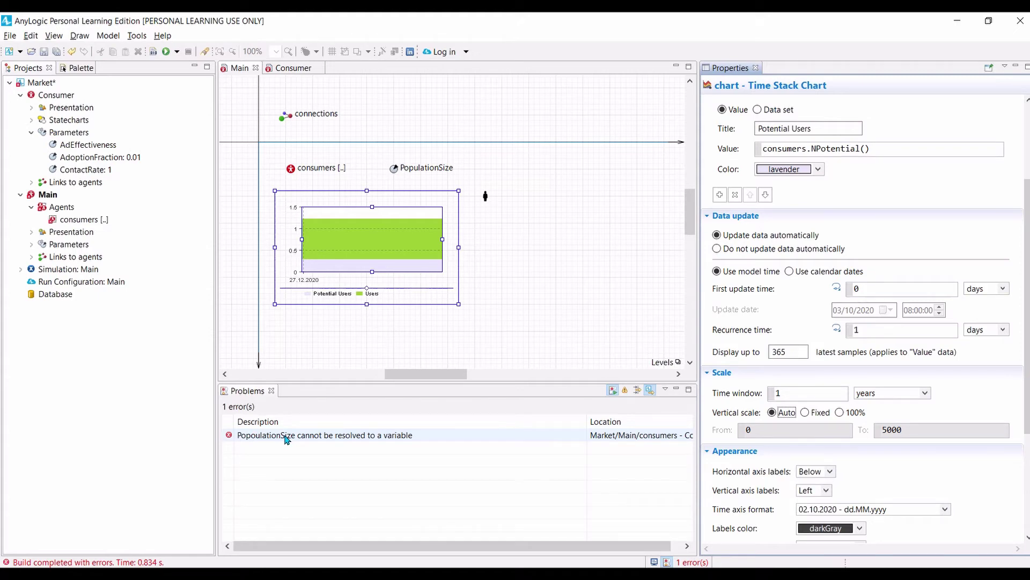
pyautogui.doubleClick(286, 435)
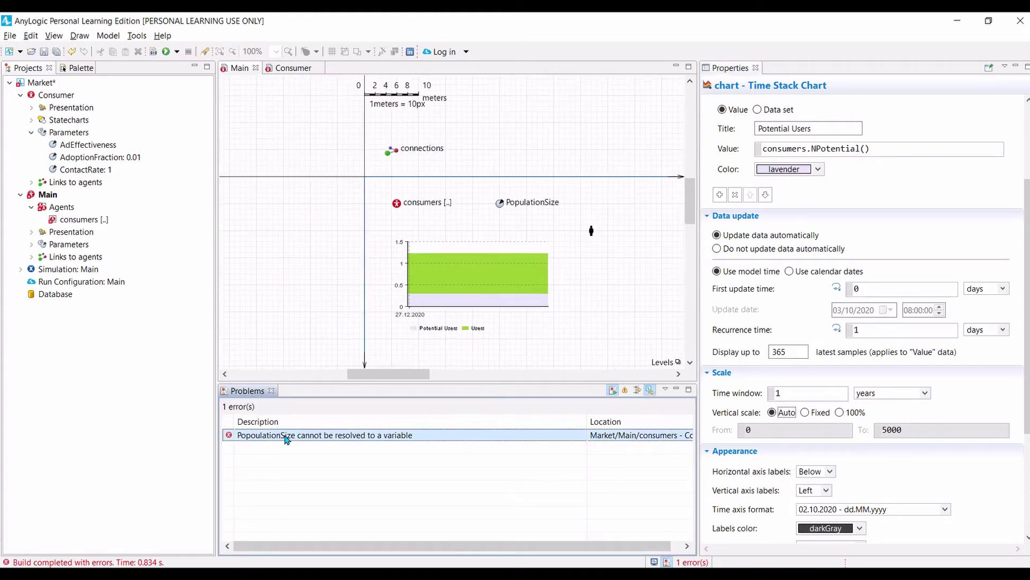
pyautogui.click(870, 206)
pyautogui.press('Delete')
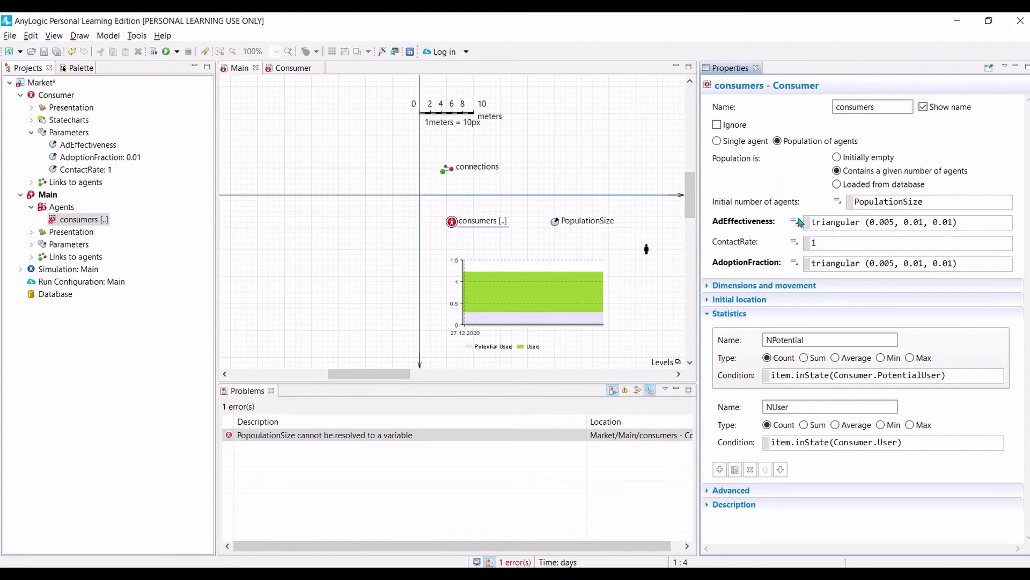
pyautogui.click(153, 51)
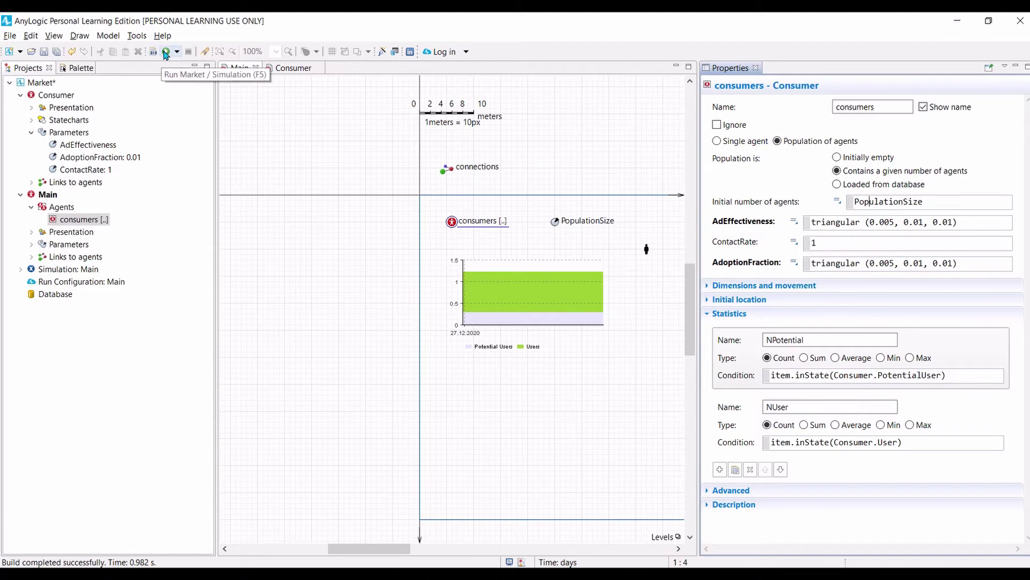
pyautogui.click(60, 270)
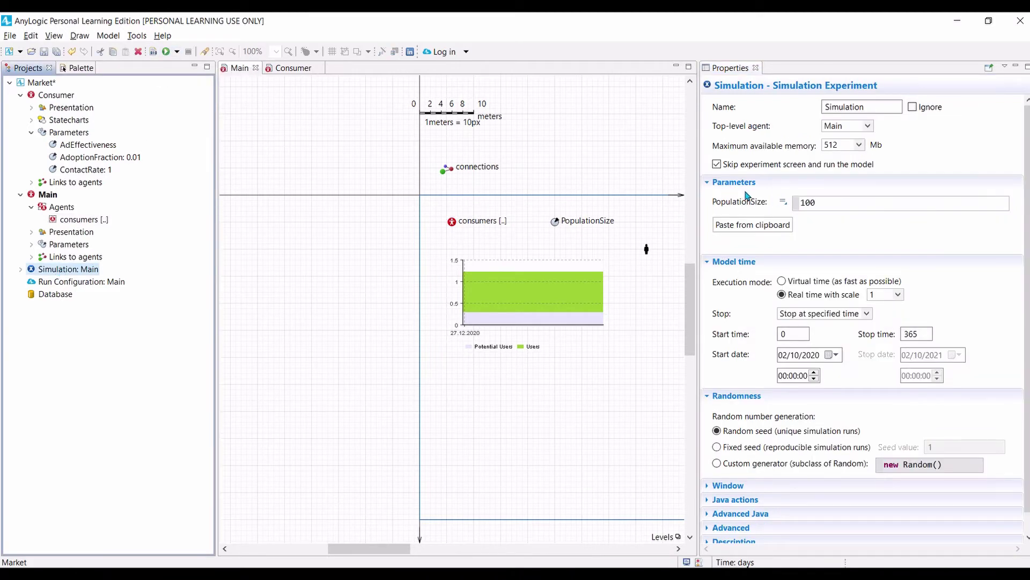
# - Rename the Simulation experiment to 'Test'
pyautogui.doubleClick(833, 105)
pyautogui.write('Test')
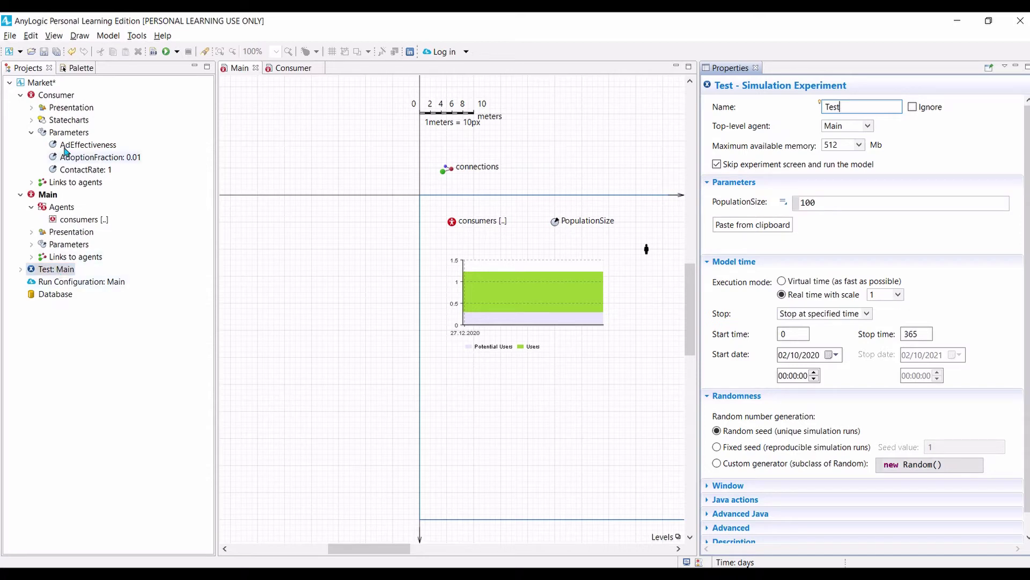
pyautogui.rightClick(46, 85)
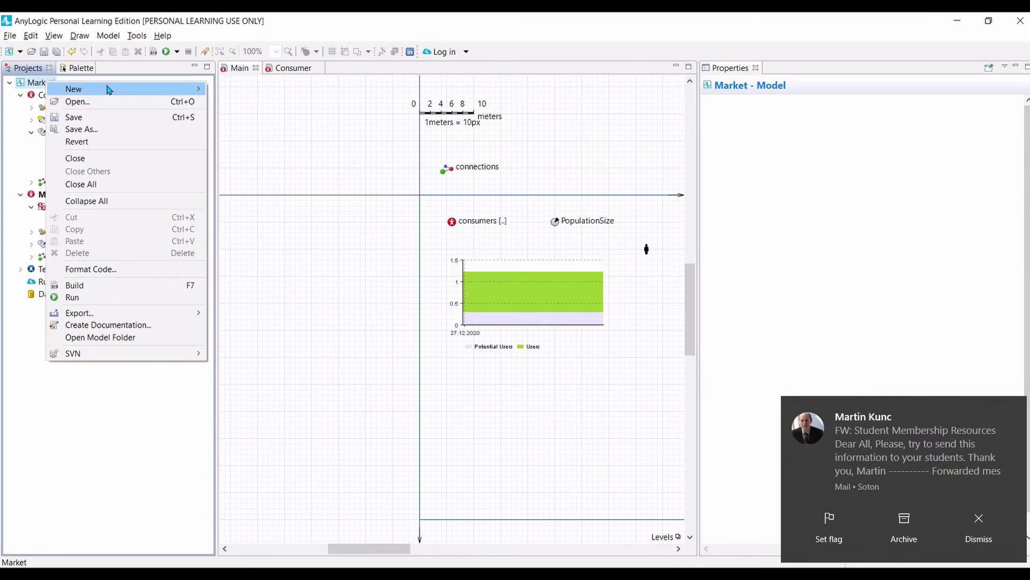
# - Create a new Simulation experiment for Main that copies its time settings from Test
pyautogui.moveTo(105, 92)
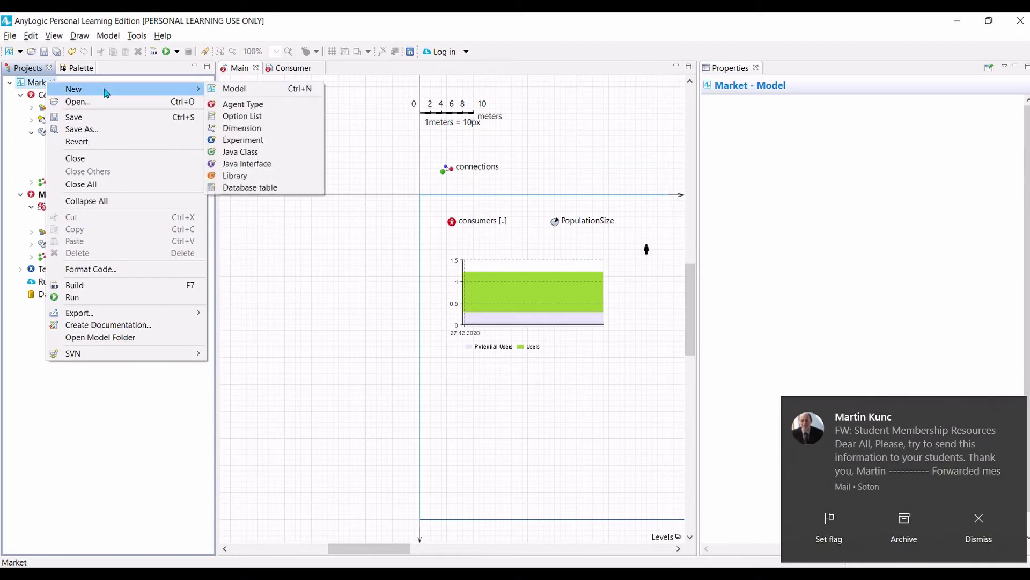
pyautogui.click(259, 140)
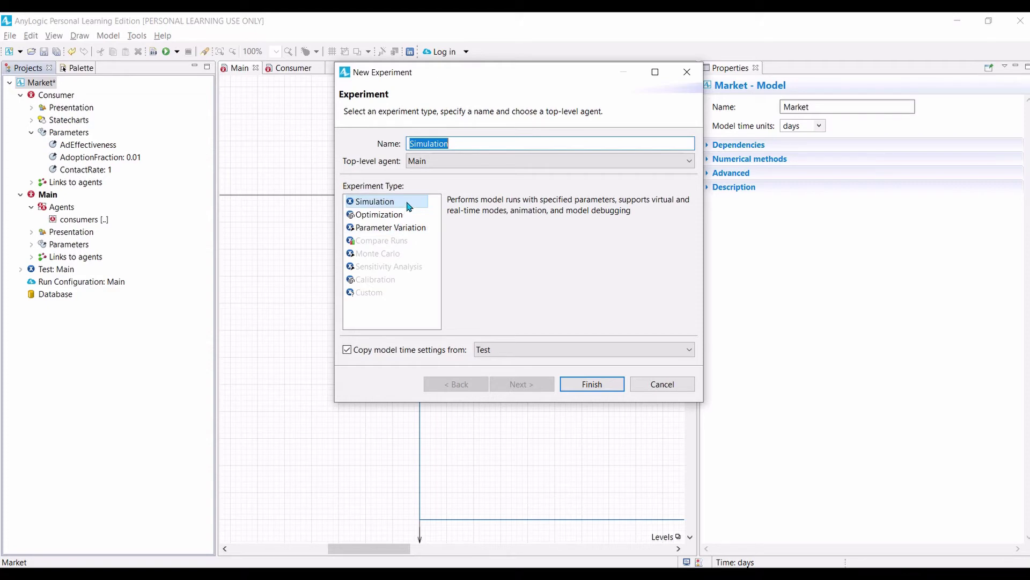
pyautogui.click(397, 215)
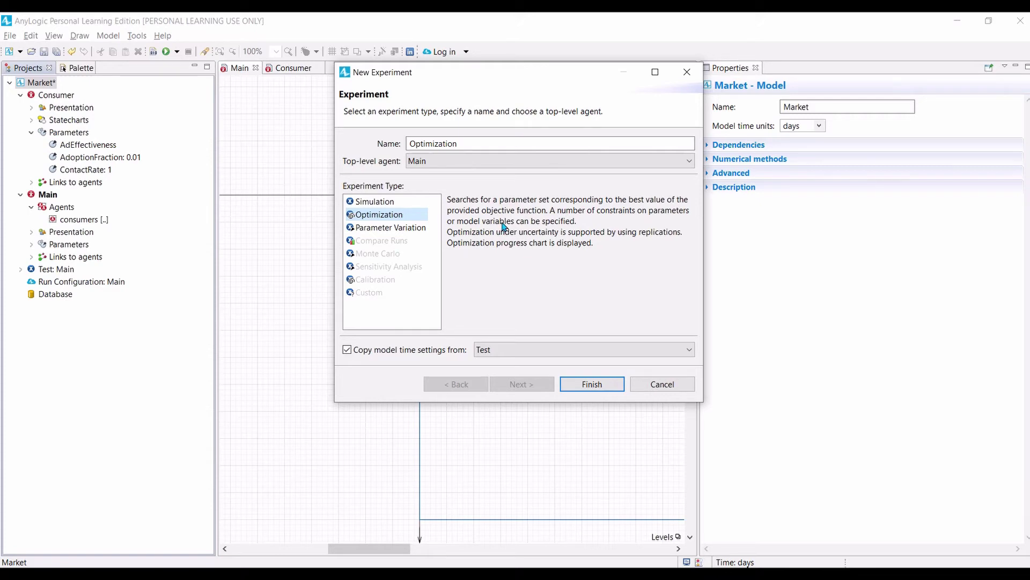
pyautogui.click(400, 228)
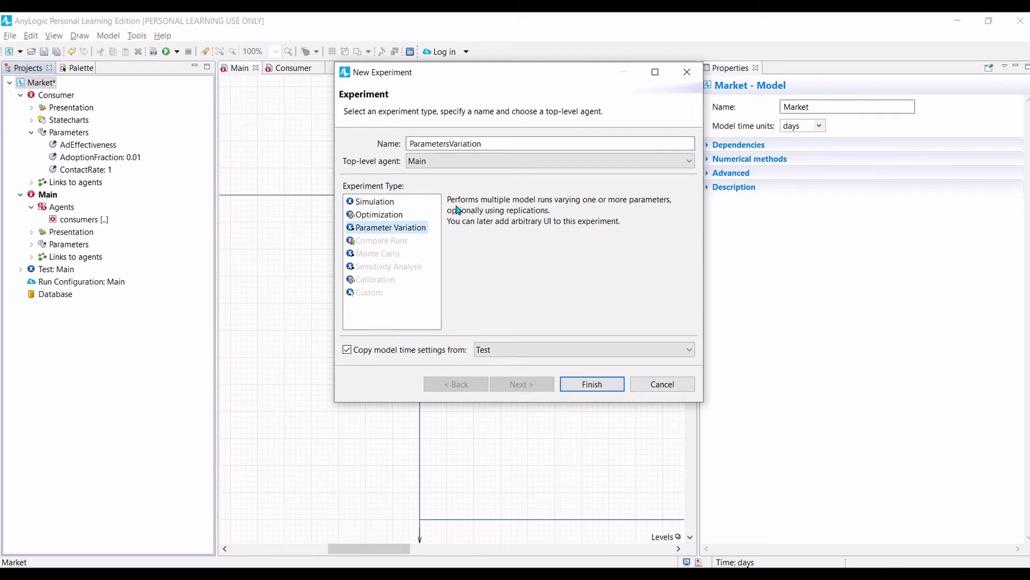
pyautogui.click(386, 203)
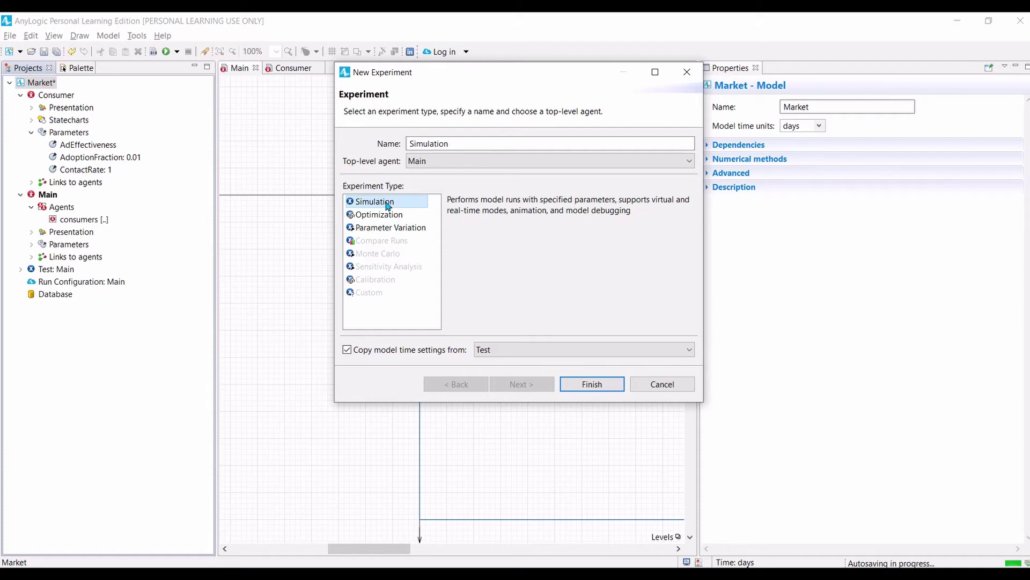
pyautogui.click(596, 385)
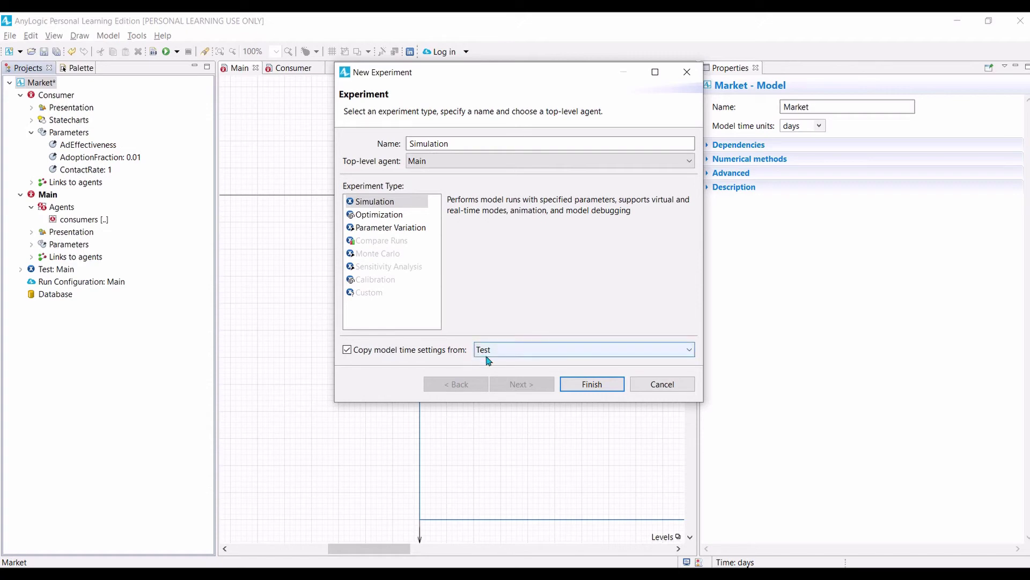
pyautogui.click(586, 384)
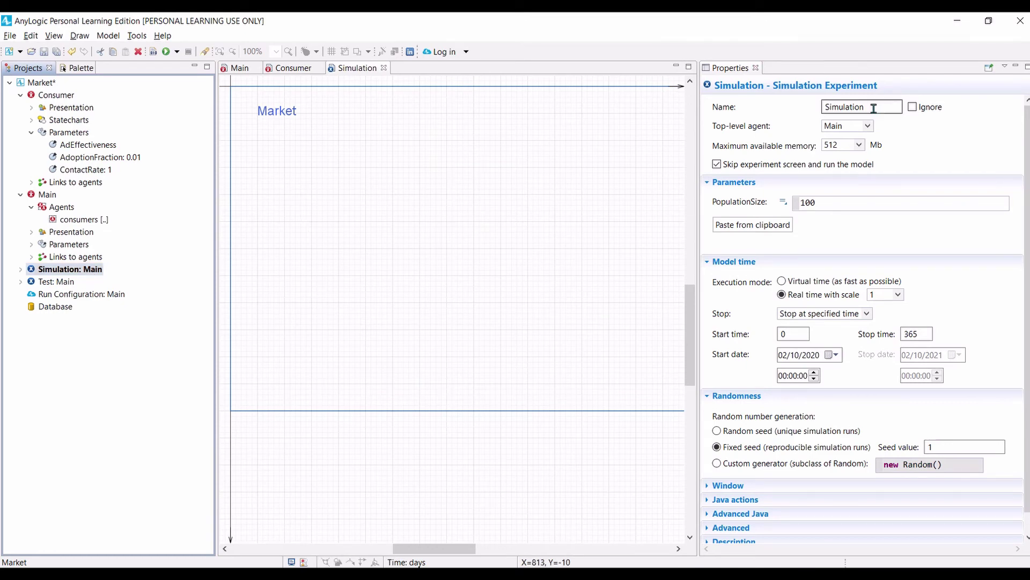
# - Name the new experiment 'BaseLine' and change its PopulationSize from 100 to 5000
pyautogui.moveTo(874, 107); pyautogui.dragTo(808, 110)
pyautogui.write('Bas')
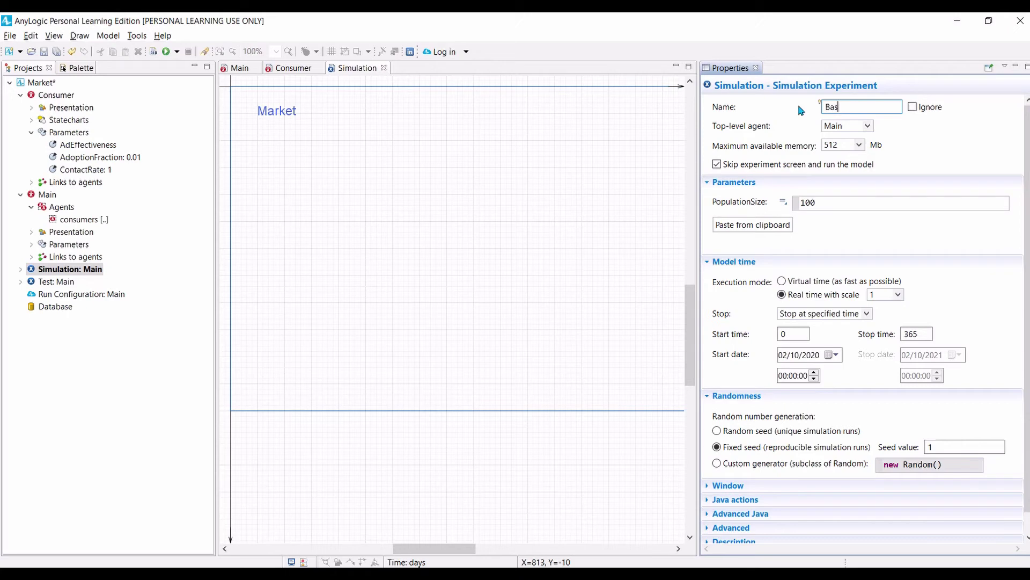
pyautogui.write('eLine')
pyautogui.click(824, 204)
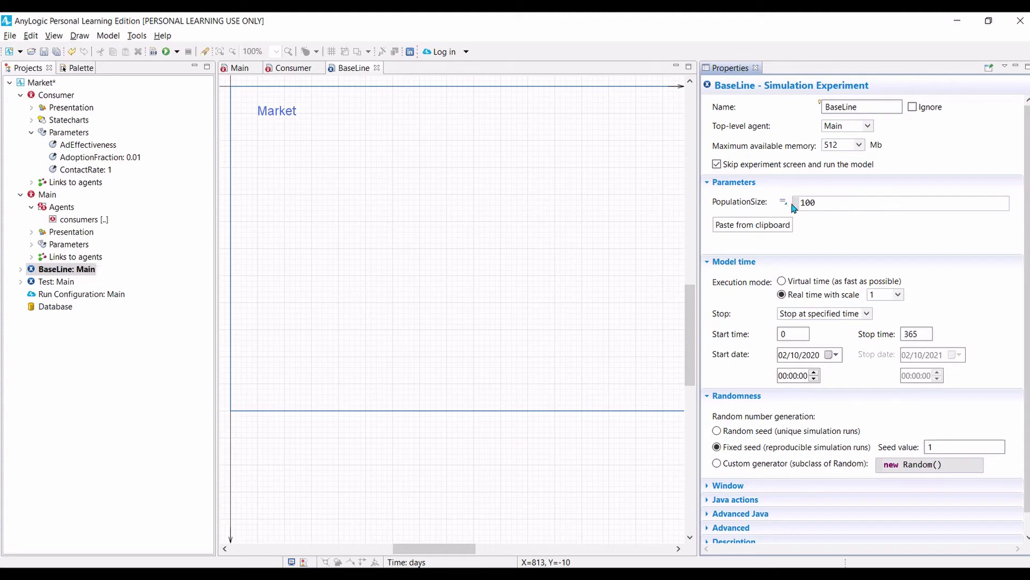
pyautogui.doubleClick(805, 202)
pyautogui.press('BackSpace')
pyautogui.write('5000')
# - Build and run Market / Test at x25 until all consumers adopt, close it, then launch BaseLine
pyautogui.click(153, 51)
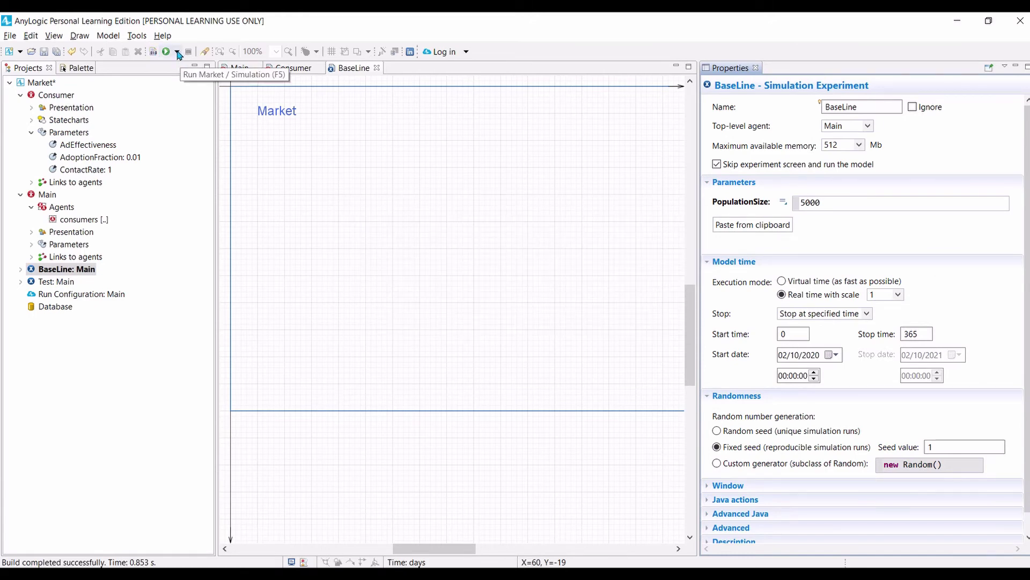
pyautogui.click(177, 52)
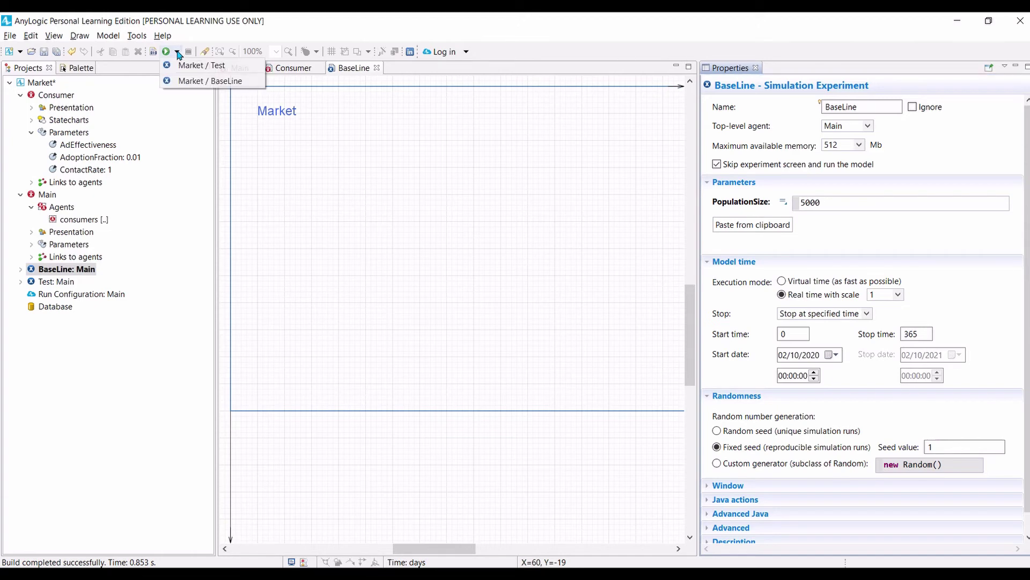
pyautogui.click(217, 65)
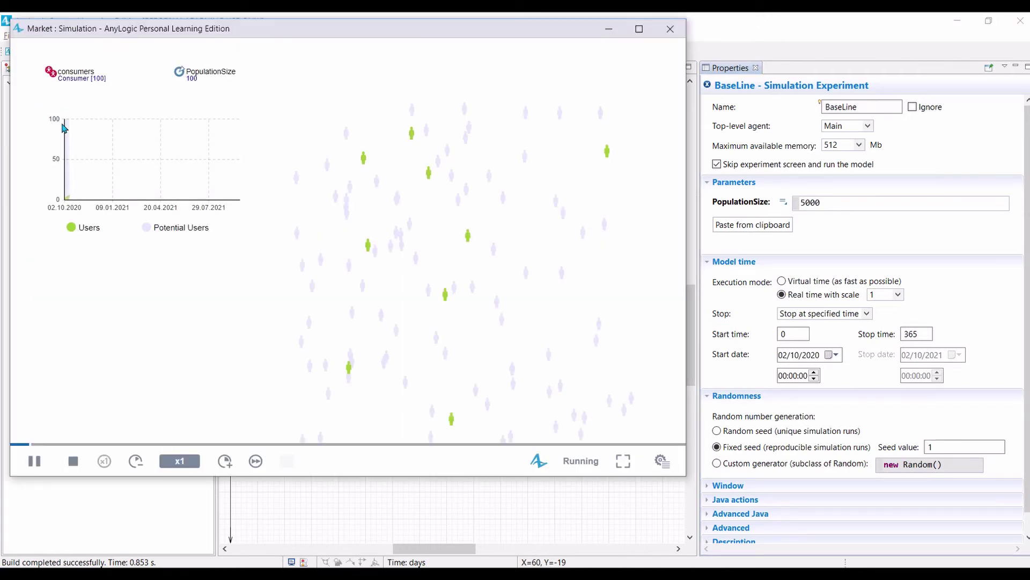
pyautogui.hotkey('ctrl', ']')
pyautogui.hotkey('ctrl', ']')
pyautogui.hotkey('ctrl', ']')
pyautogui.hotkey('ctrl', ']')
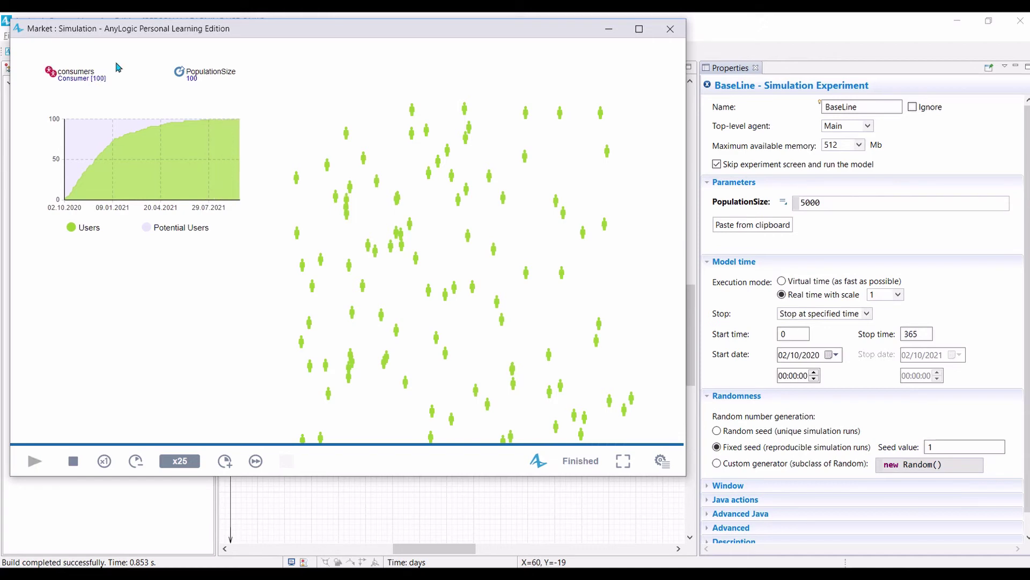
pyautogui.click(660, 34)
pyautogui.click(176, 52)
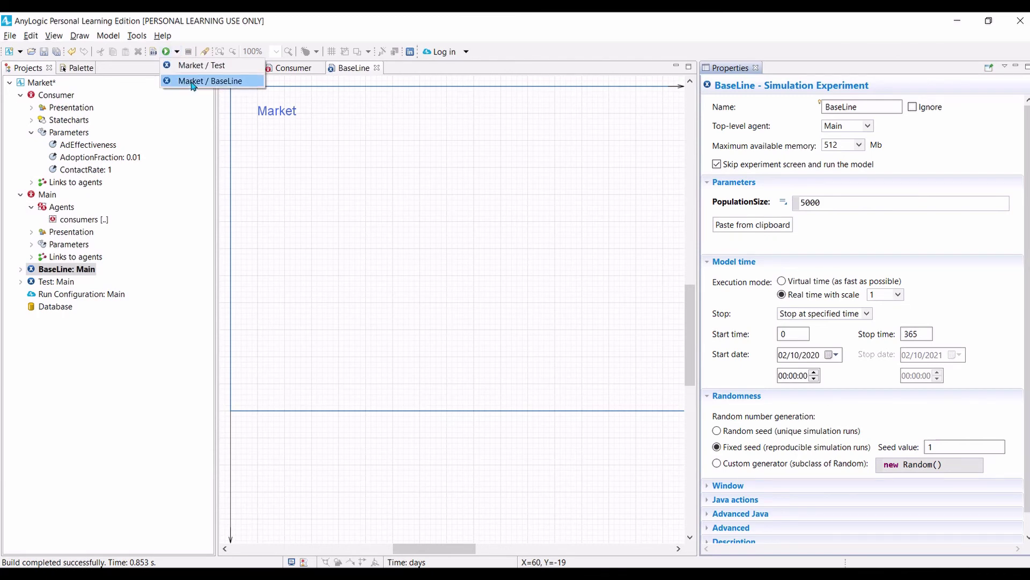
pyautogui.click(209, 81)
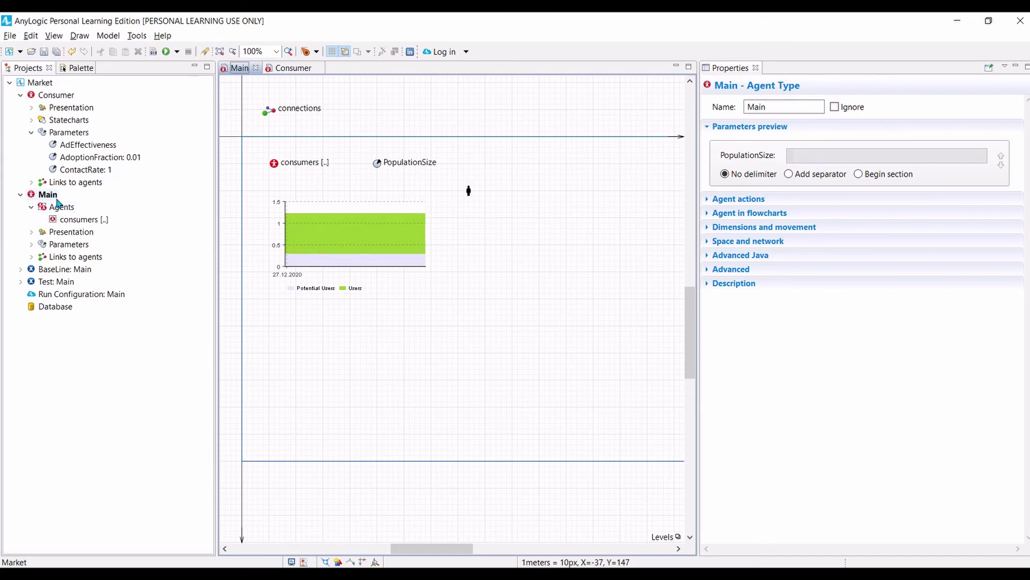
# - Switch Main's consumers network to Small world, keeping 2 connections per agent and 0.95 neighbor link fraction
pyautogui.click(276, 168)
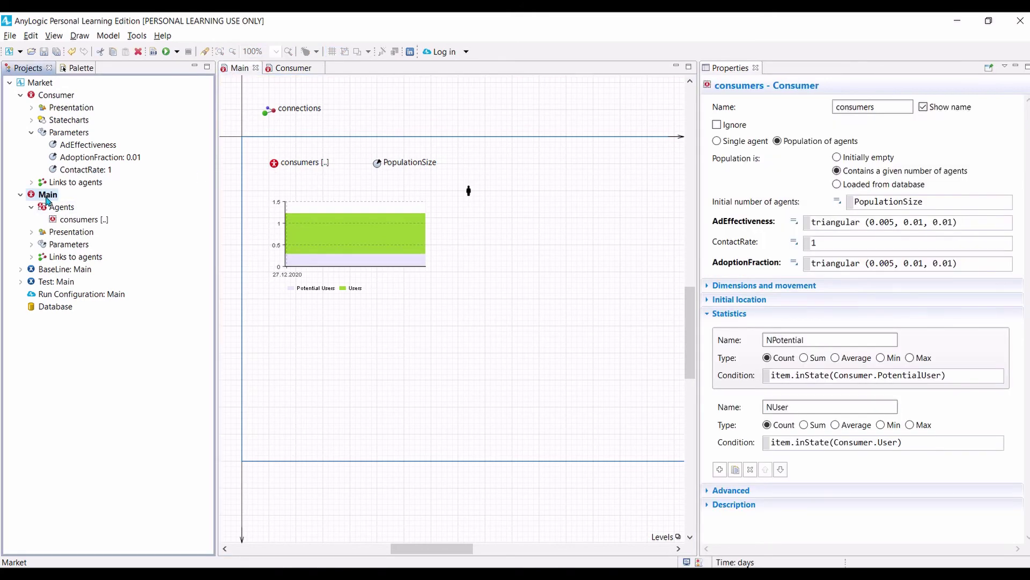
pyautogui.click(47, 197)
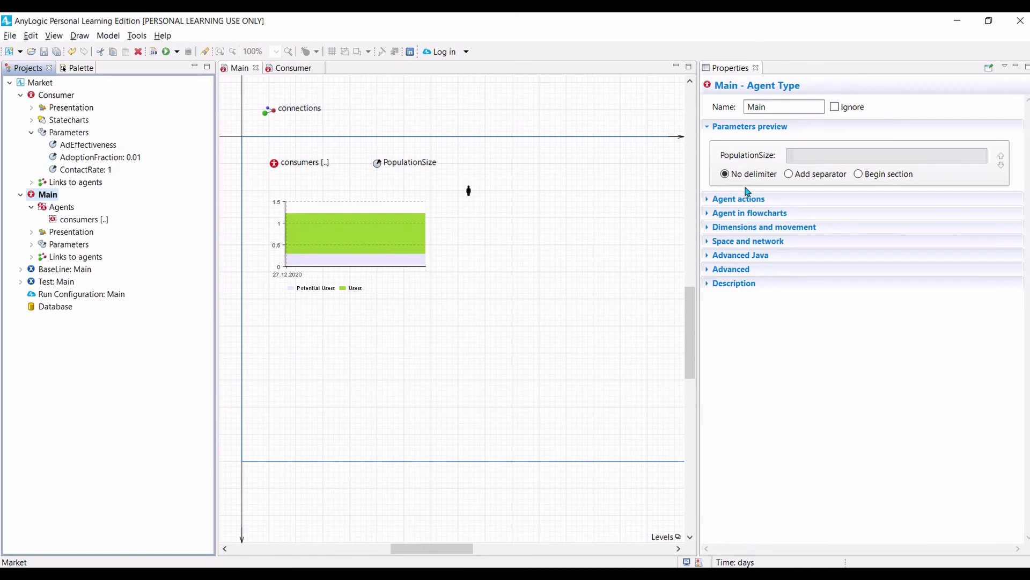
pyautogui.click(709, 246)
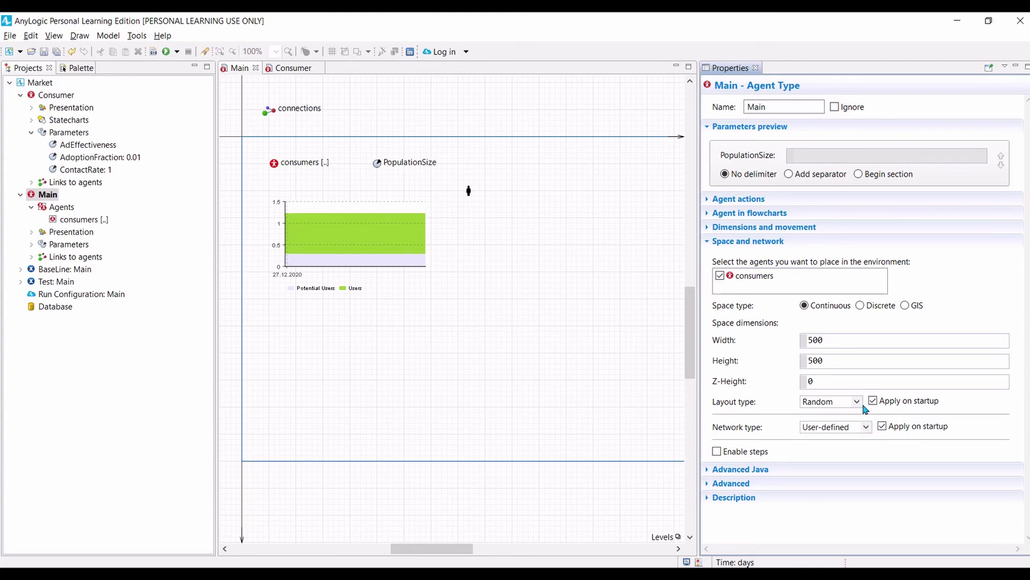
pyautogui.click(866, 426)
pyautogui.click(839, 482)
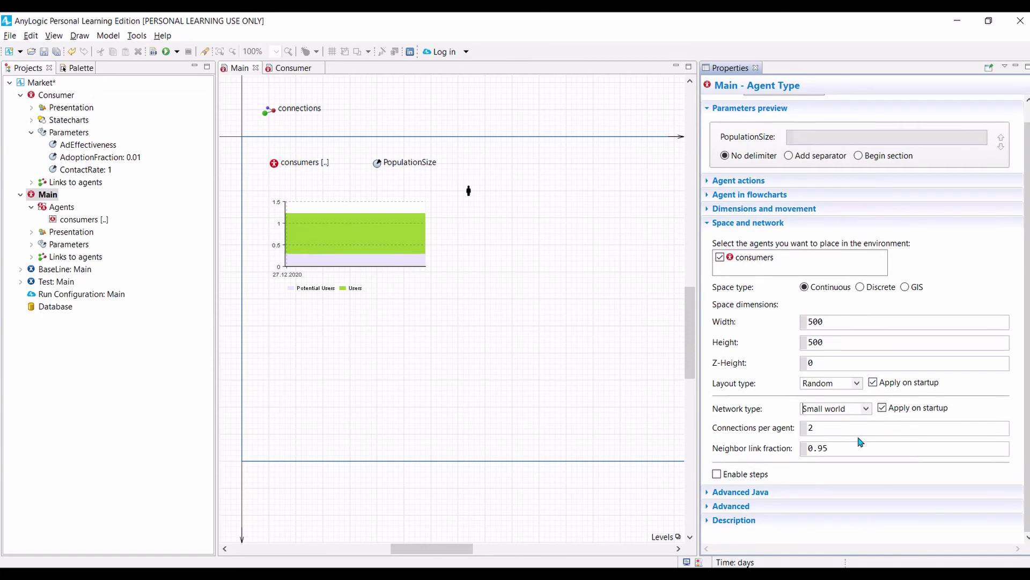
pyautogui.click(583, 192)
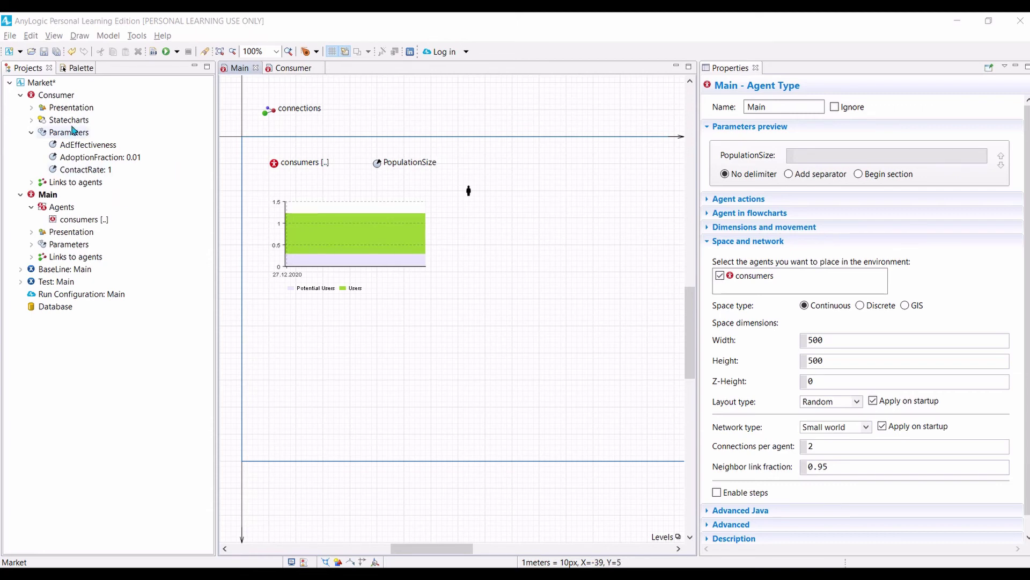
# - Turn on Draw line connecting agents for Consumer's connections link, then build the Market model
pyautogui.click(57, 95)
pyautogui.click(286, 68)
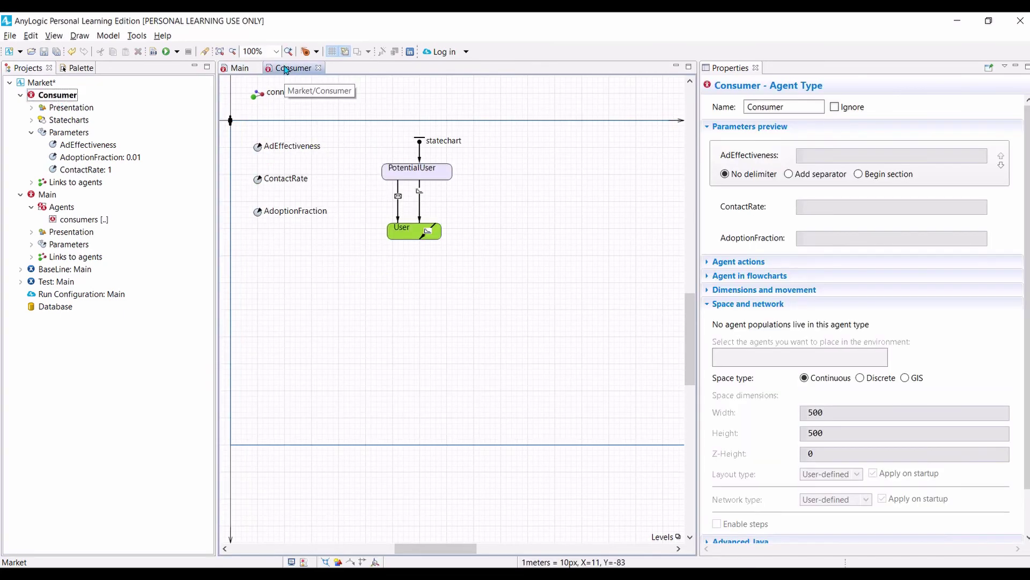
pyautogui.click(259, 97)
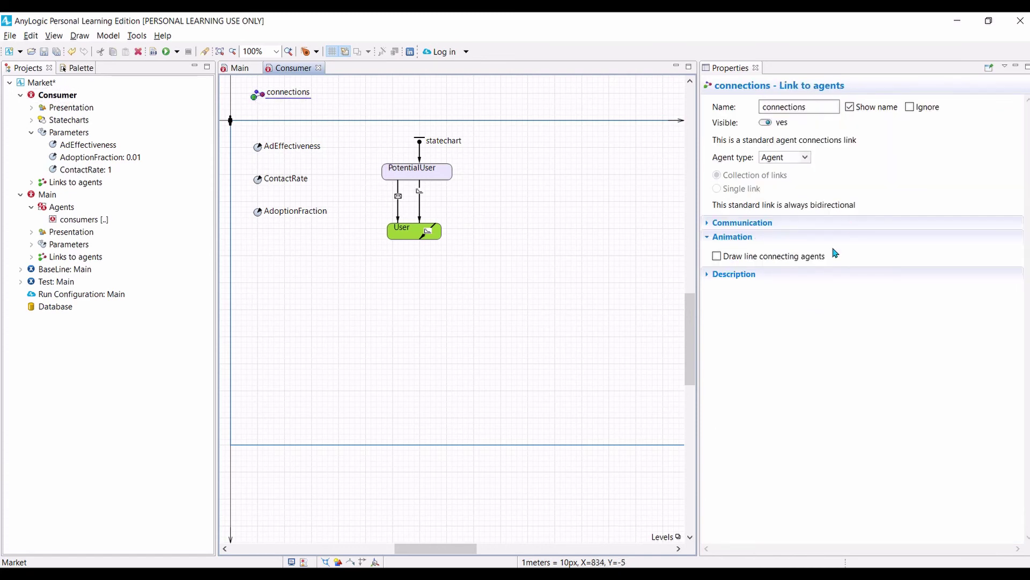
pyautogui.click(718, 258)
pyautogui.click(717, 257)
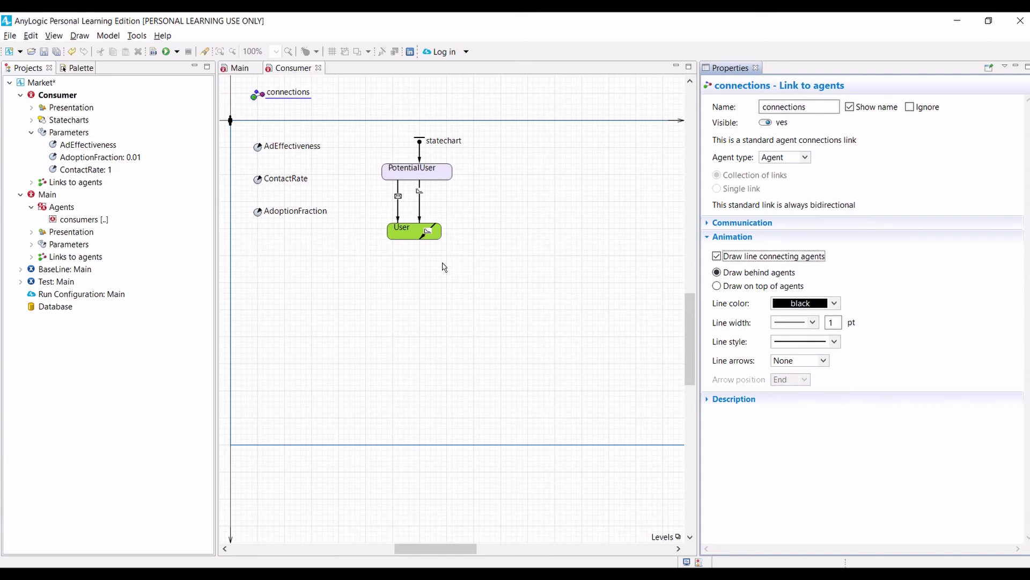
pyautogui.click(153, 54)
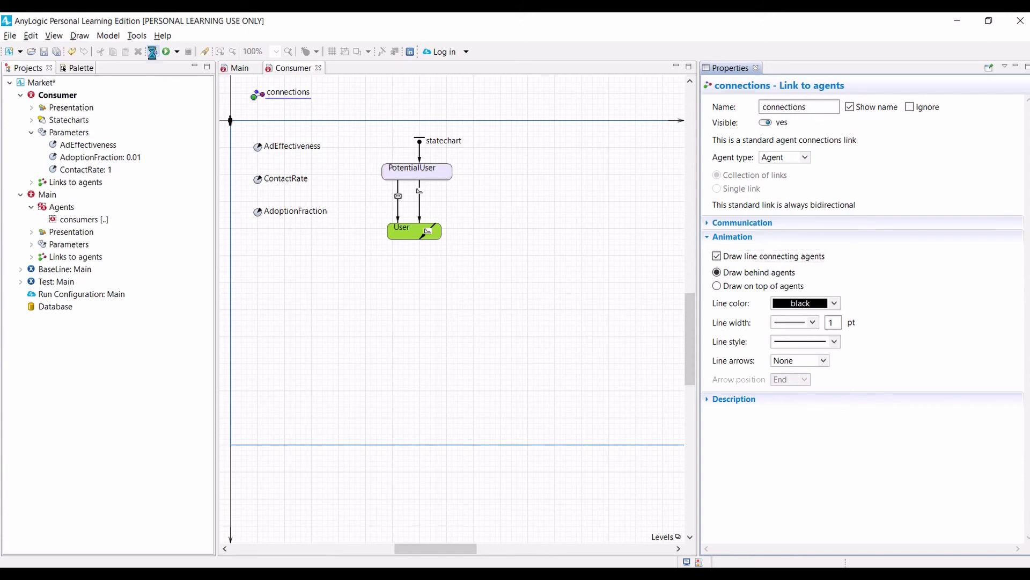
pyautogui.click(178, 52)
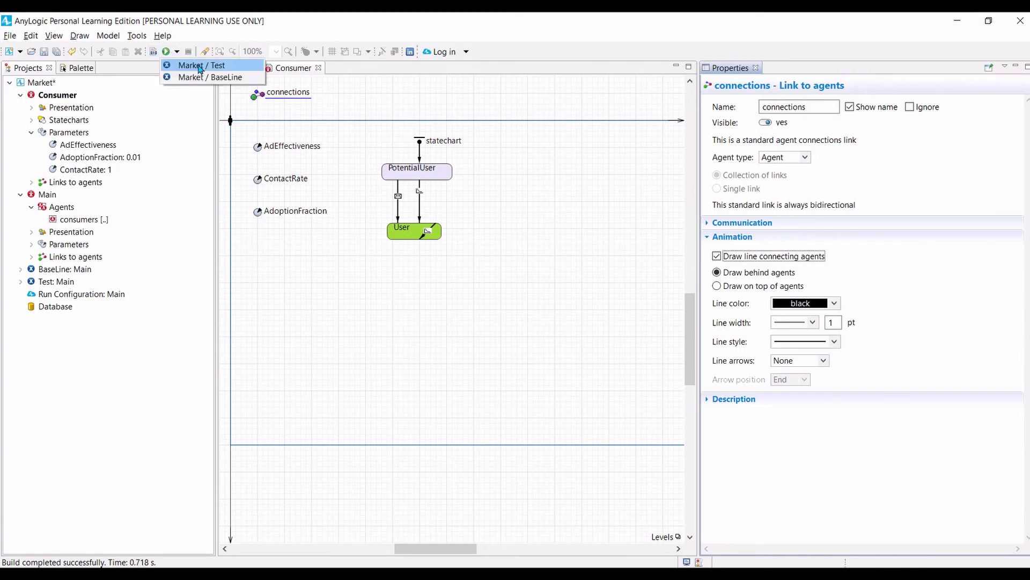
pyautogui.click(199, 66)
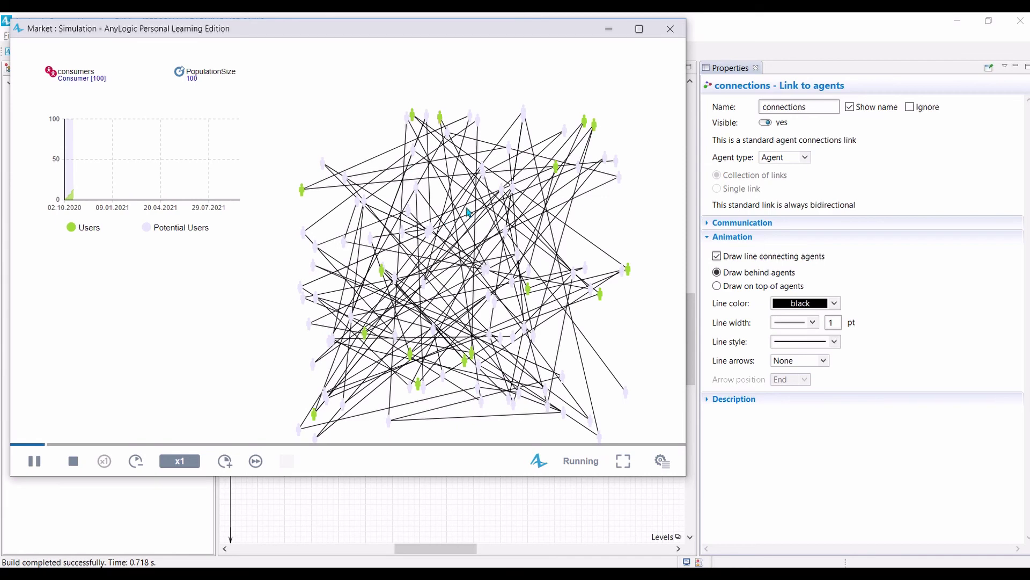
pyautogui.click(73, 461)
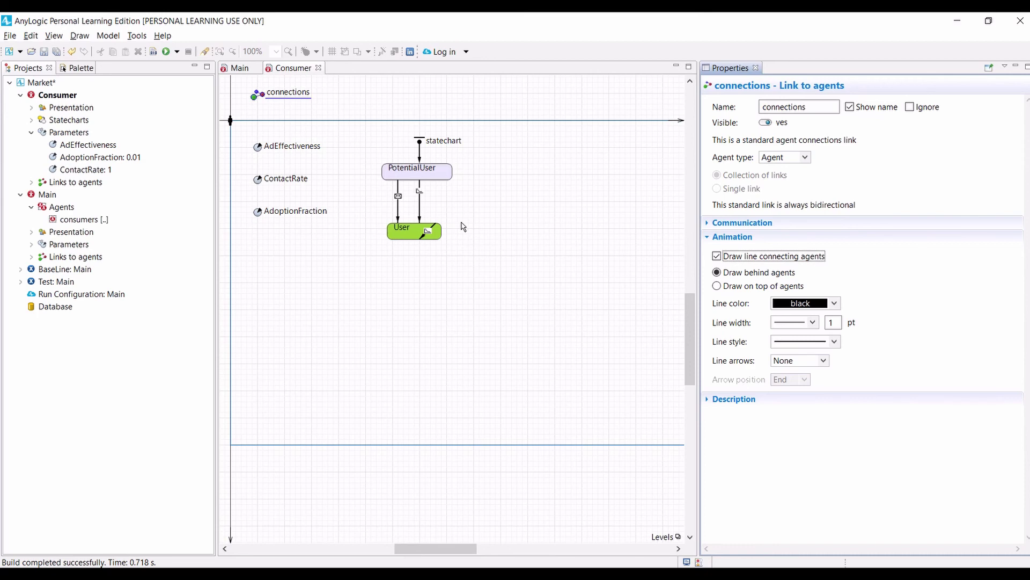
# - Change the Contact transition's action to sendToRandomConnected("Buy")
pyautogui.click(434, 226)
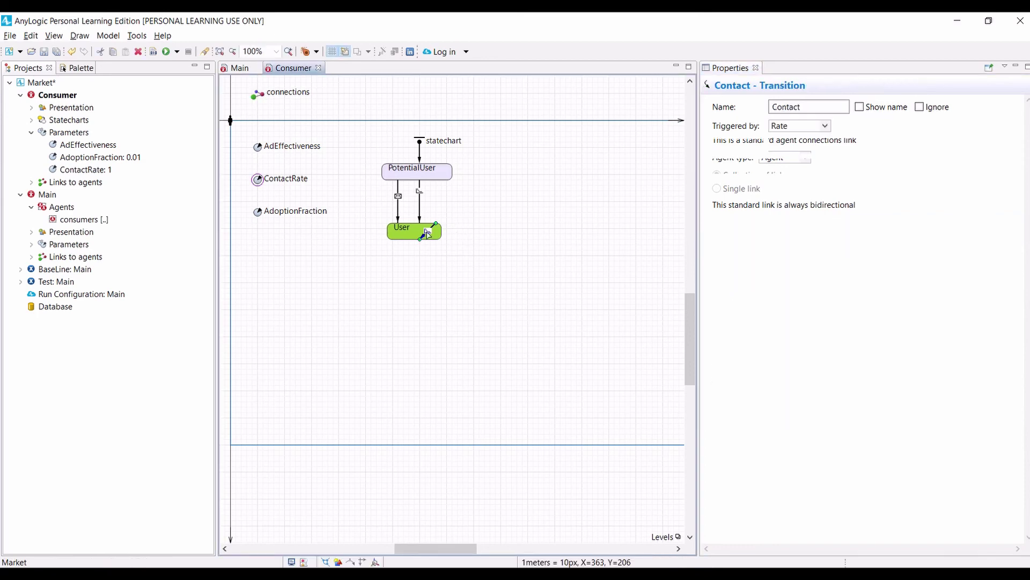
pyautogui.click(821, 166)
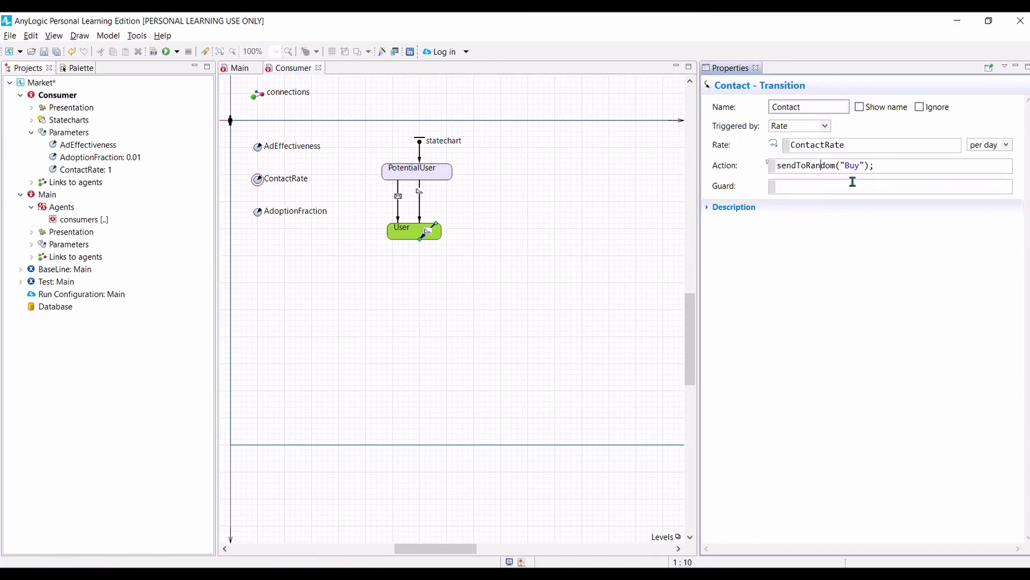
pyautogui.hotkey('ctrl', 'Right')
pyautogui.hotkey('ctrl', 'shift', 'Left')
pyautogui.write('sendToConnected')
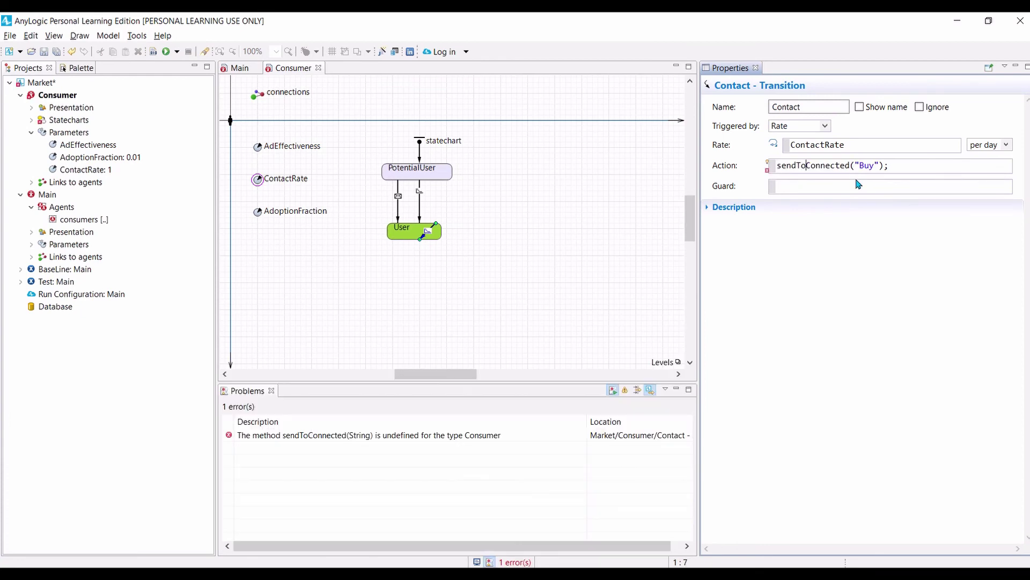
pyautogui.write('Random')
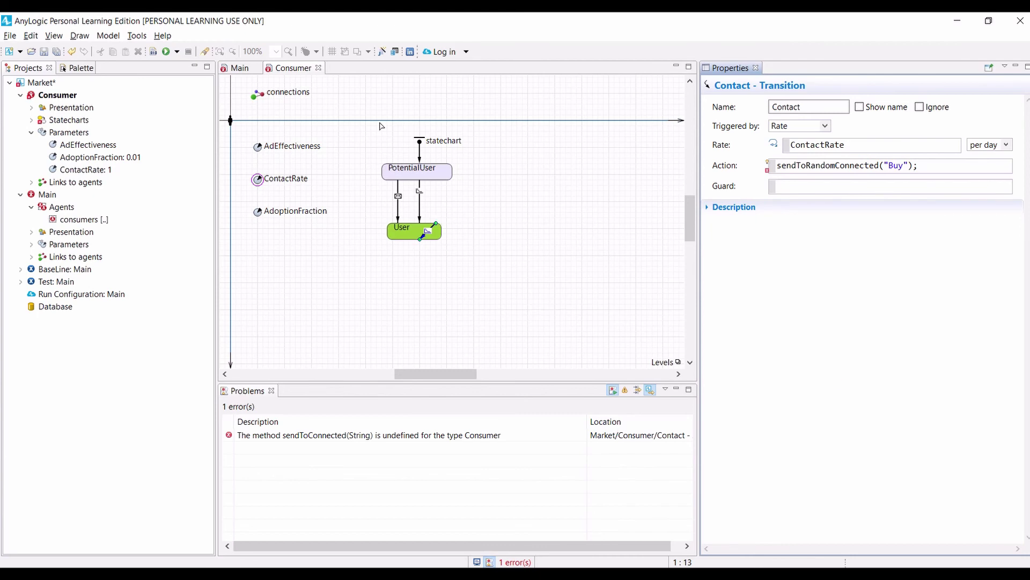
# - Build and run the model, then stop and close the simulation after watching adoption spread
pyautogui.click(166, 51)
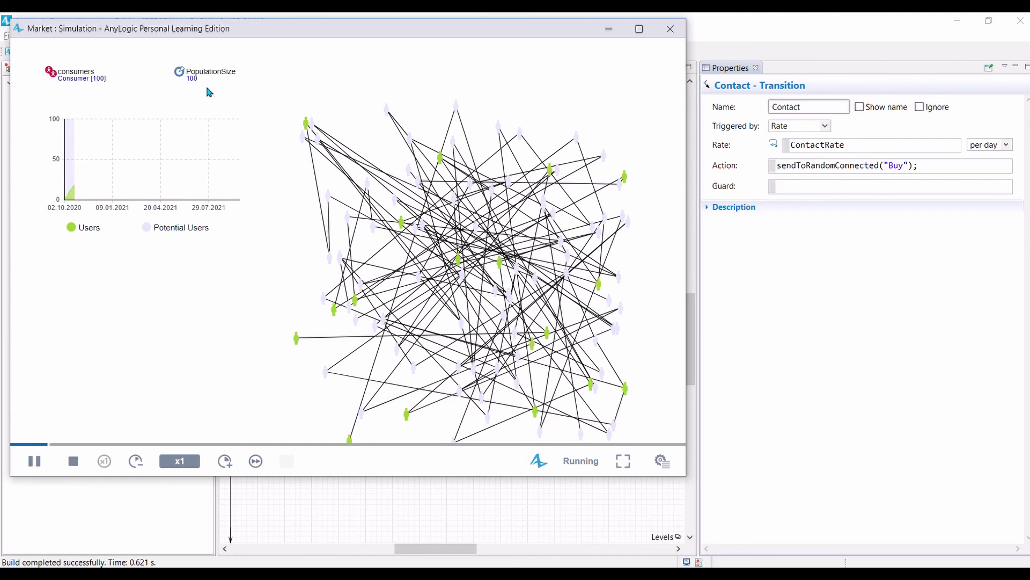
pyautogui.click(73, 461)
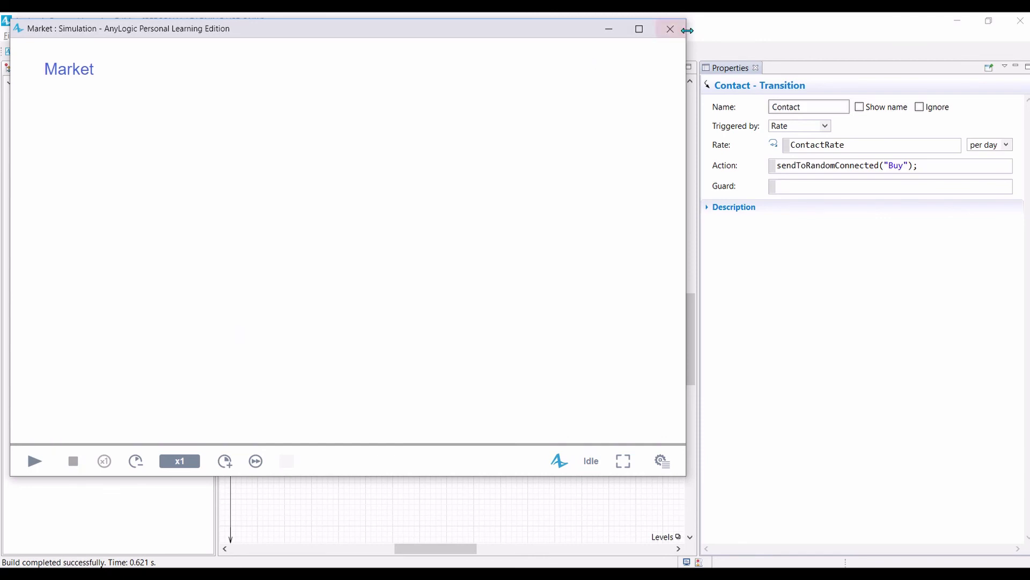
pyautogui.click(670, 30)
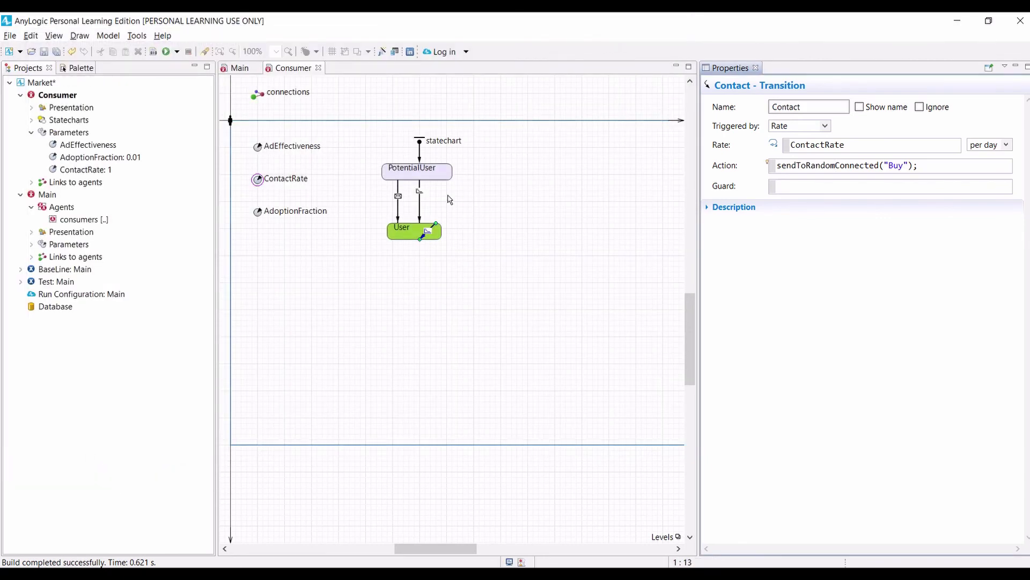
pyautogui.click(177, 52)
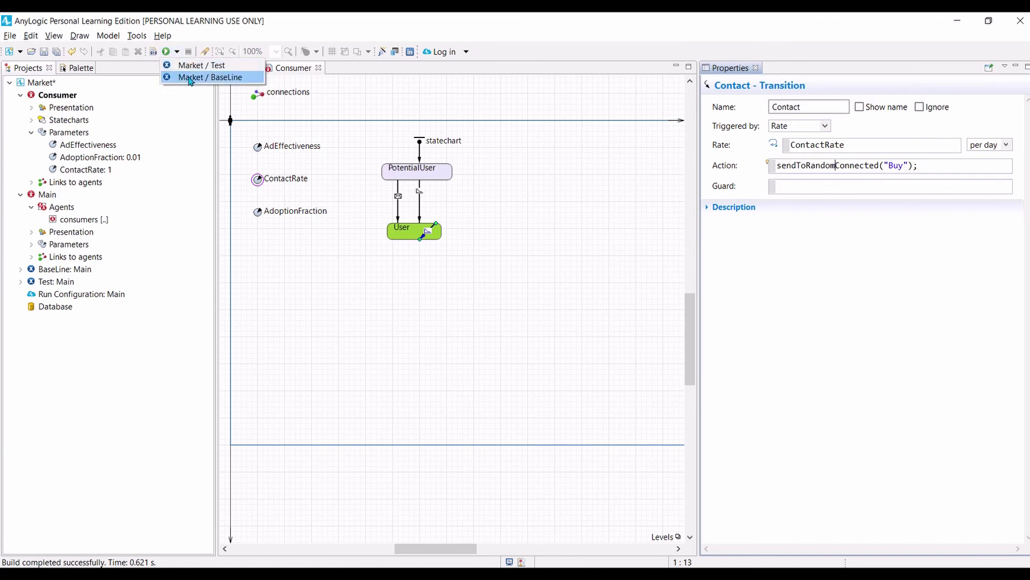
pyautogui.click(209, 77)
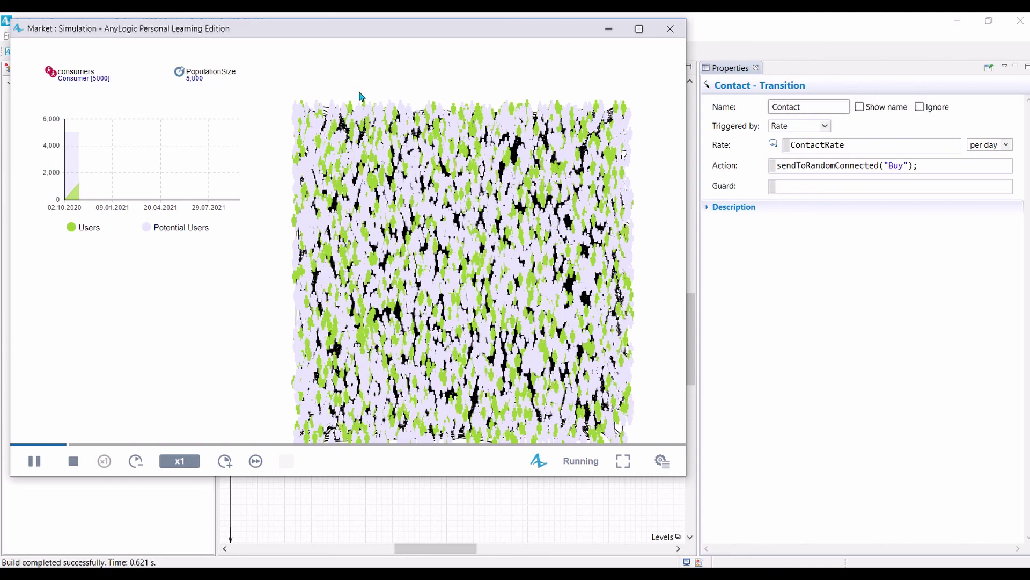
pyautogui.click(75, 457)
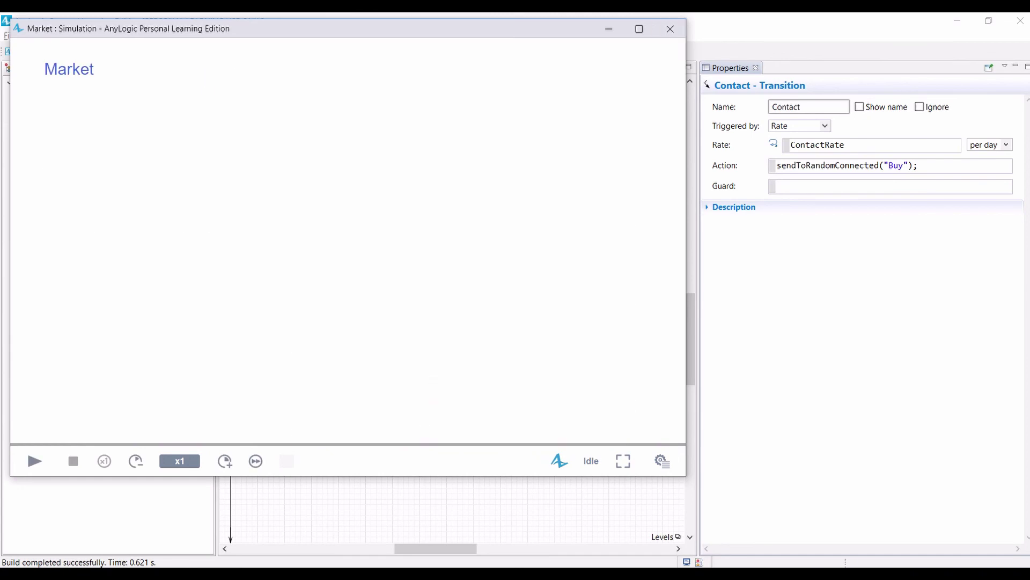
pyautogui.click(671, 29)
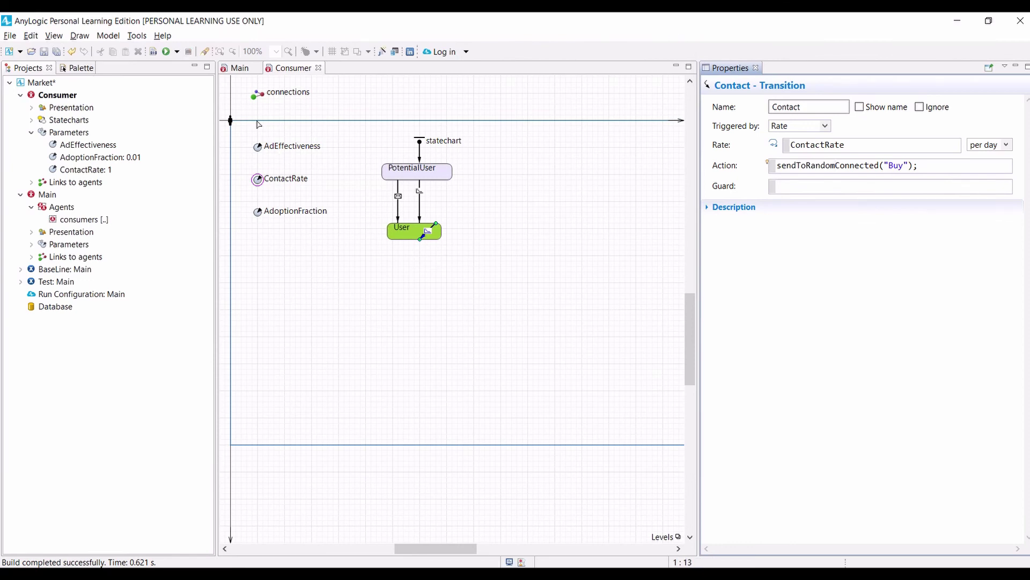
# - On Main's diagram, check 2 connections per agent and confirm the network type stays Small world
pyautogui.click(241, 69)
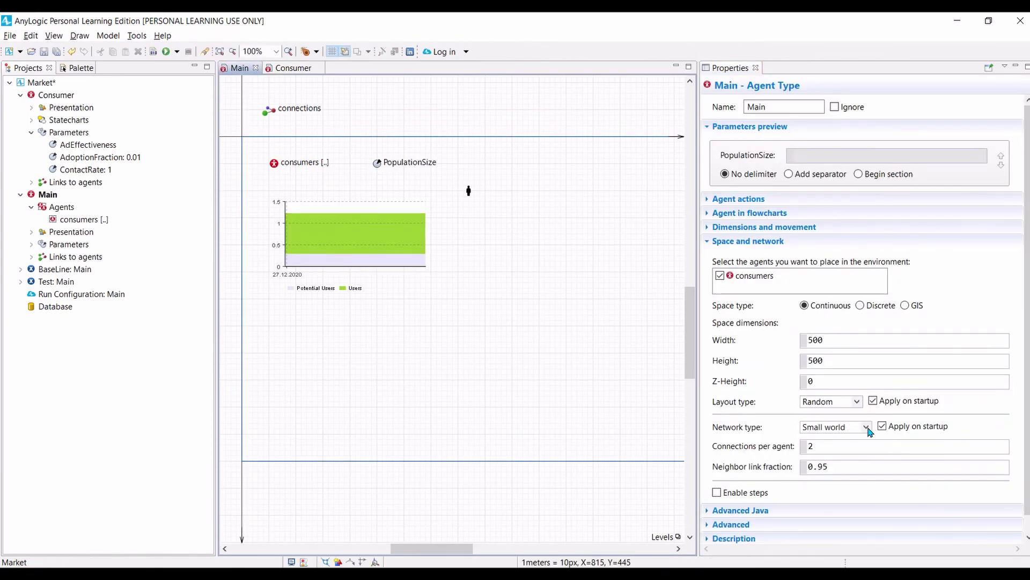
pyautogui.click(808, 446)
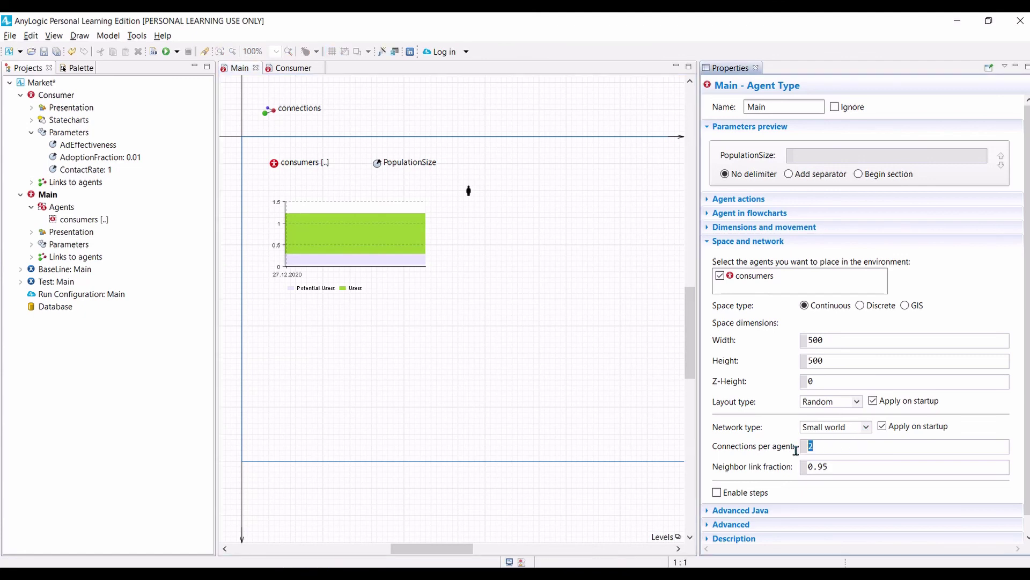
pyautogui.click(865, 427)
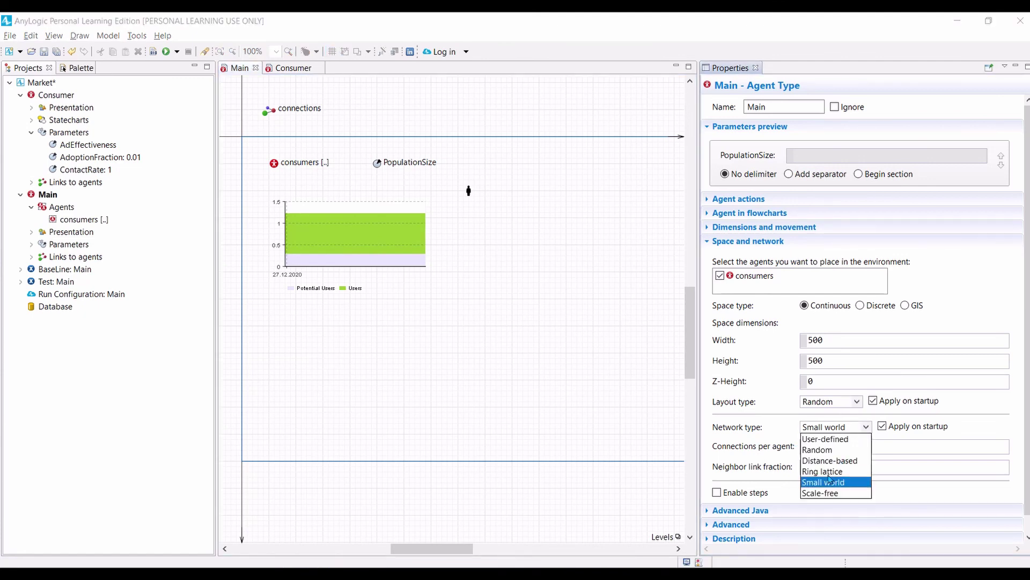
pyautogui.click(546, 351)
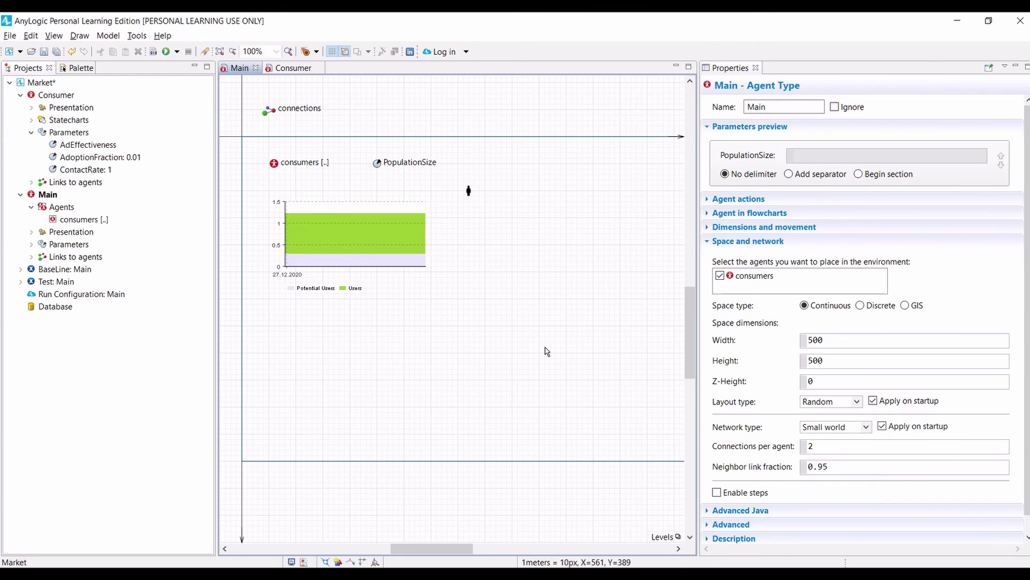